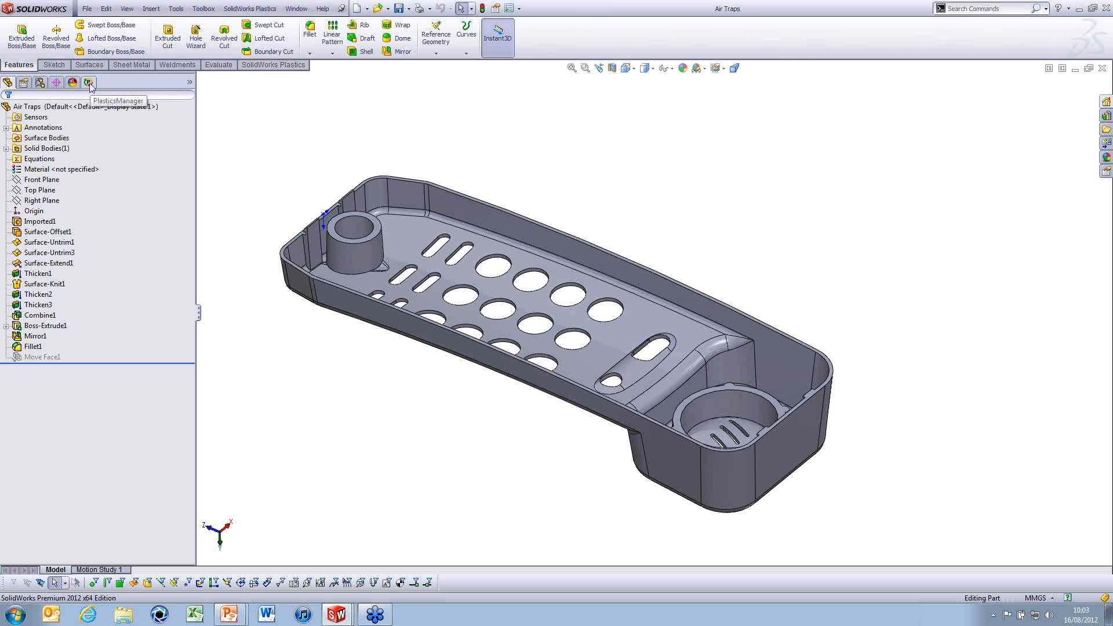
# Open the plastics study's polymer database, reveal the material parameters and browse the materials grouped by family
pyautogui.click(88, 83)
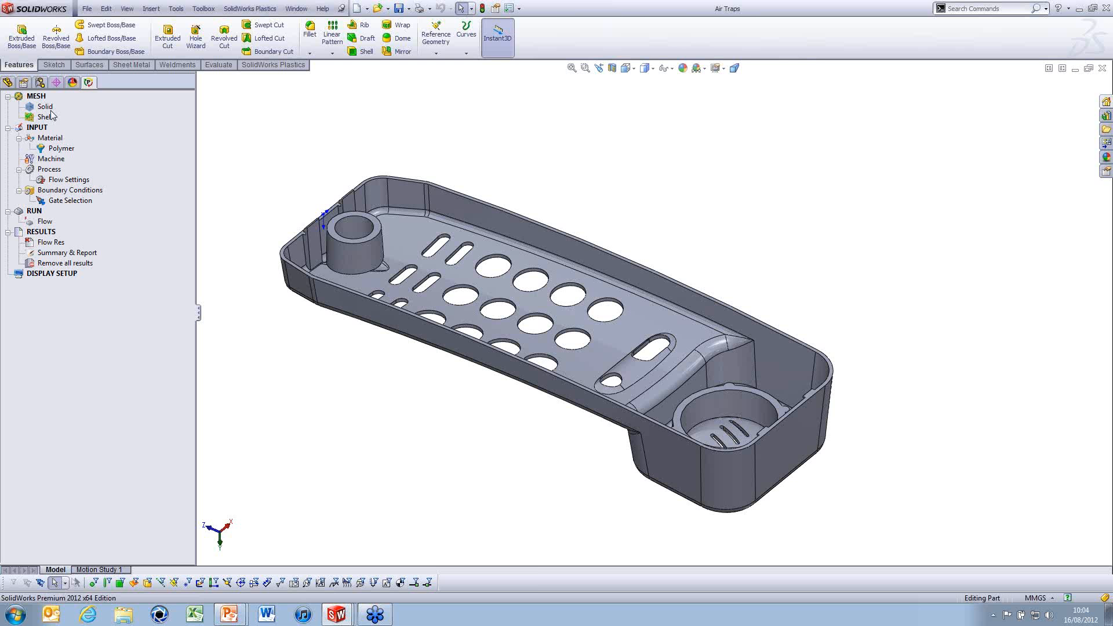
pyautogui.rightClick(64, 150)
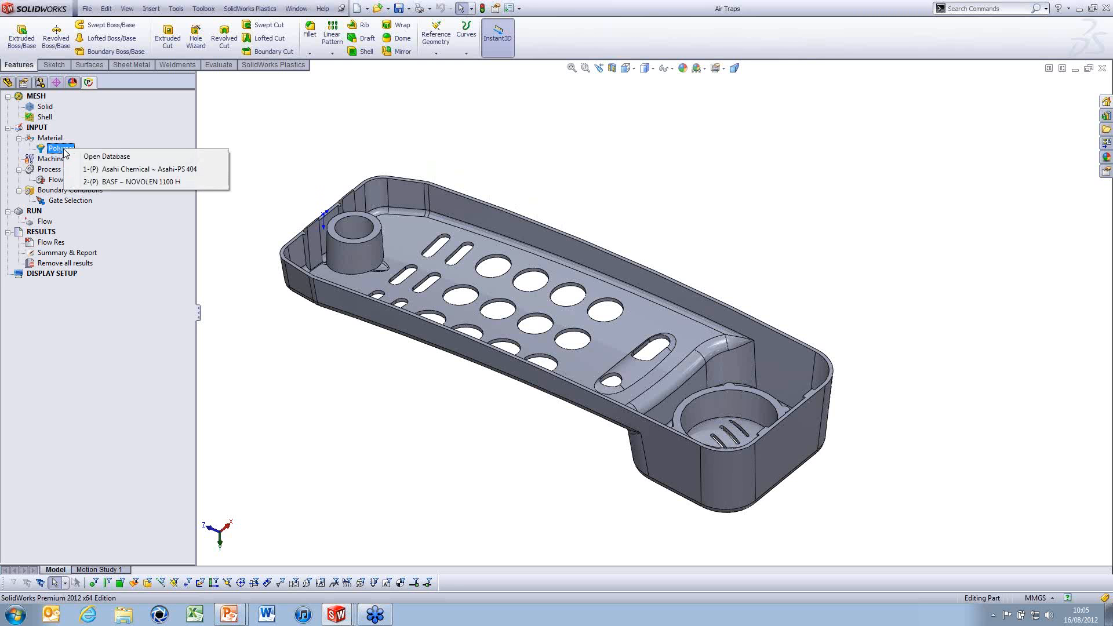
pyautogui.click(106, 156)
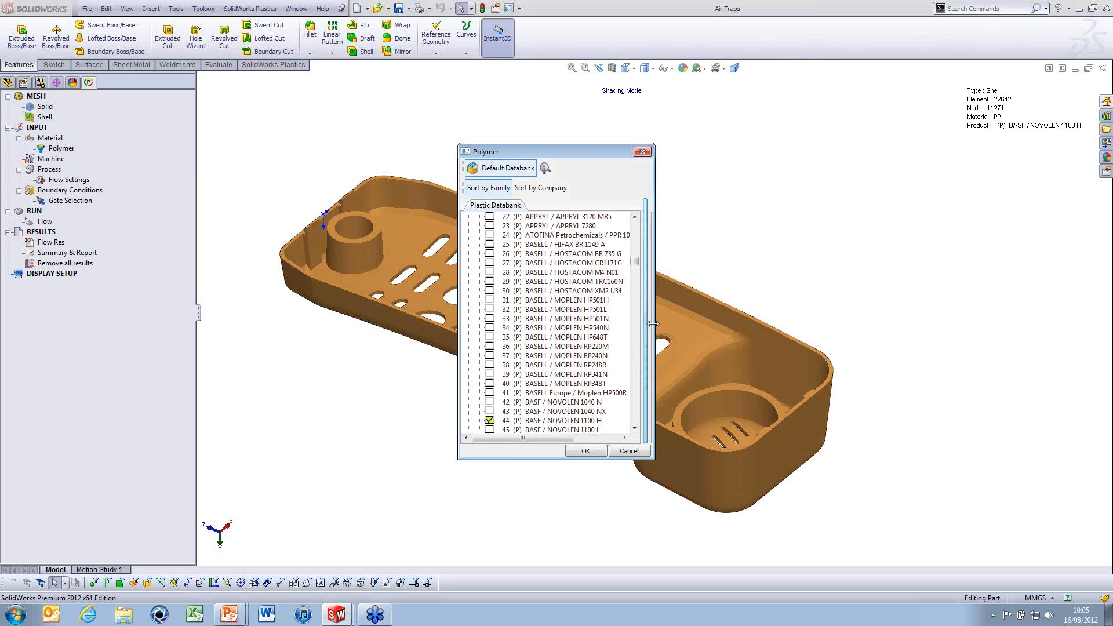
pyautogui.moveTo(653, 324); pyautogui.dragTo(966, 325)
pyautogui.moveTo(636, 262); pyautogui.dragTo(634, 221)
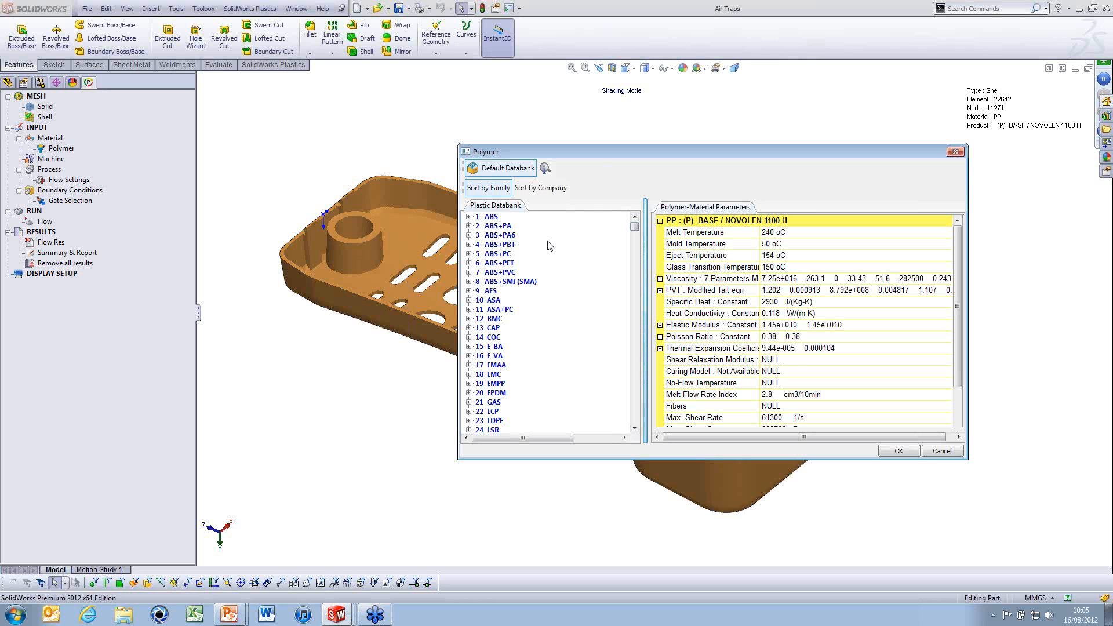
pyautogui.moveTo(636, 230); pyautogui.dragTo(638, 266)
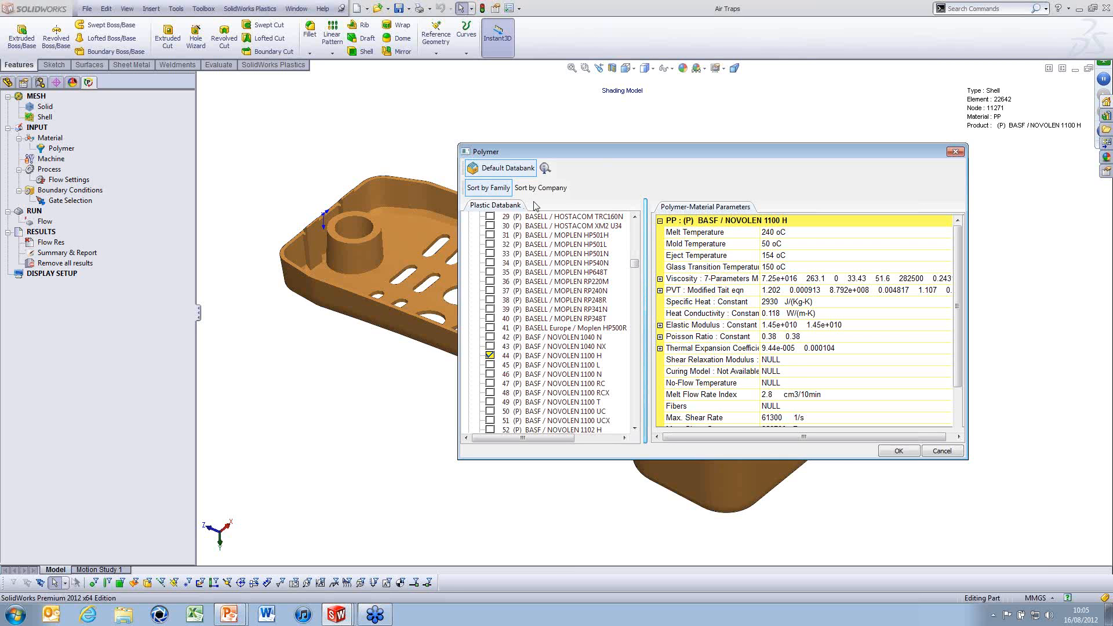
# Sort the polymer databank by company and browse the list of manufacturers
pyautogui.click(548, 188)
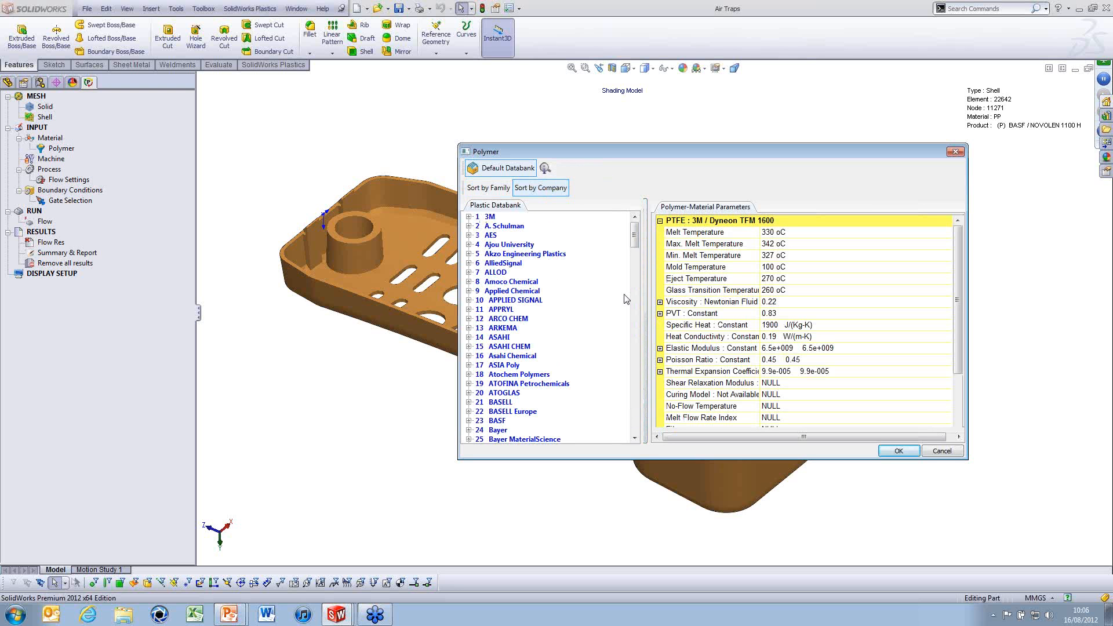
pyautogui.scroll(-6, 522, 301)
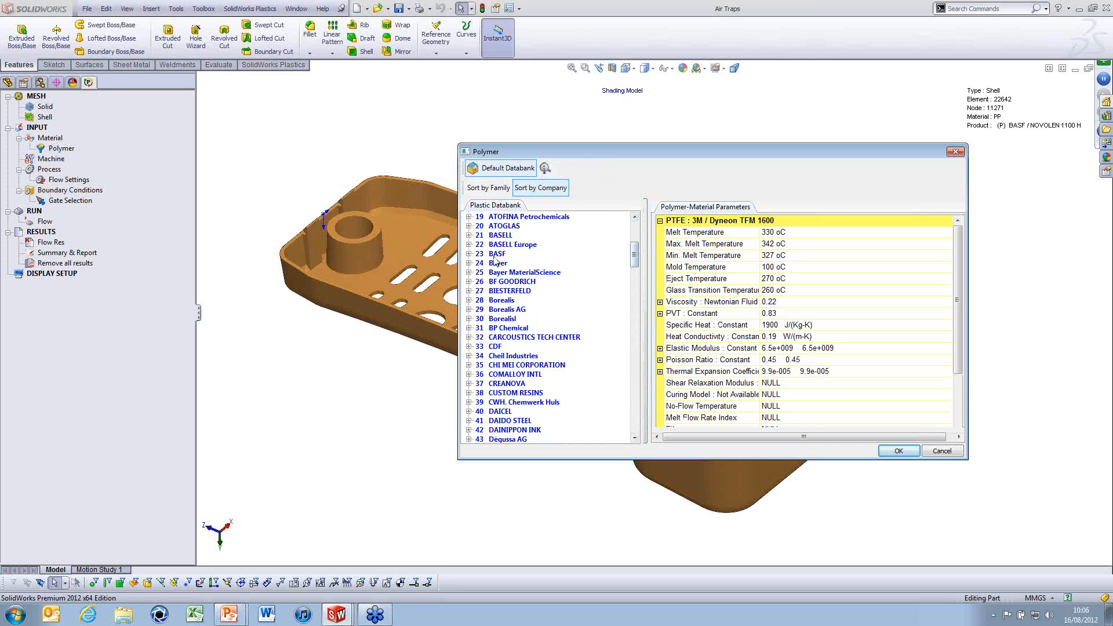
pyautogui.moveTo(636, 258)
pyautogui.mouseDown()
pyautogui.moveTo(636, 295)
pyautogui.moveTo(635, 251)
pyautogui.mouseUp()
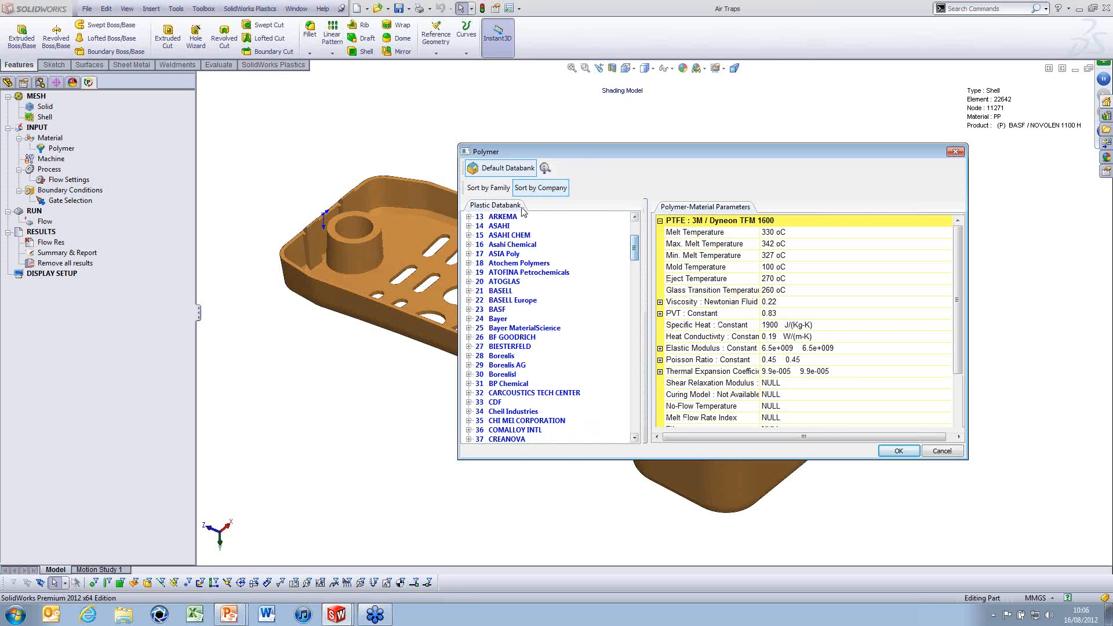
# Sort the databank by family and assign the PP material BASF / NOVOLEN 1100 H to the part
pyautogui.click(499, 189)
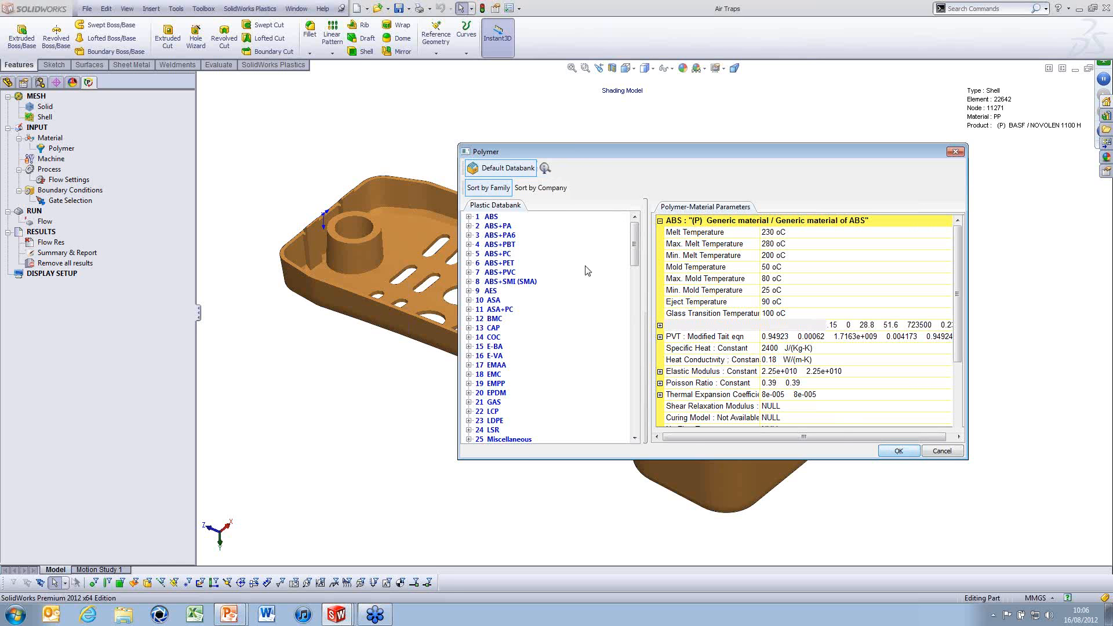
pyautogui.scroll(-2, 637, 271)
pyautogui.moveTo(637, 271); pyautogui.dragTo(641, 379)
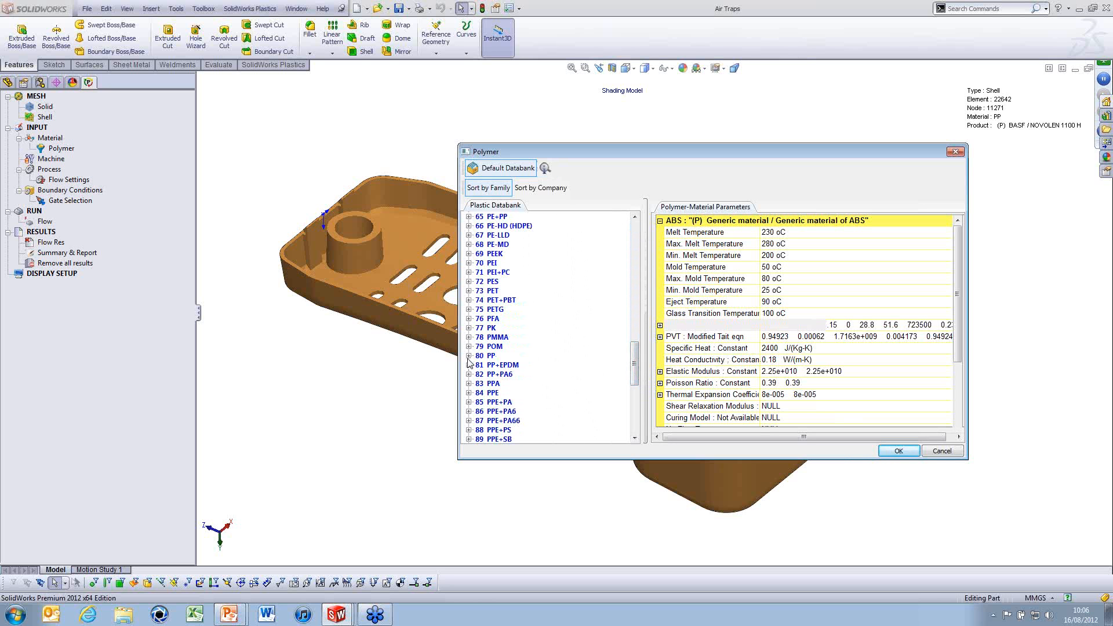
pyautogui.click(470, 356)
pyautogui.scroll(-10, 579, 348)
pyautogui.scroll(-16, 592, 348)
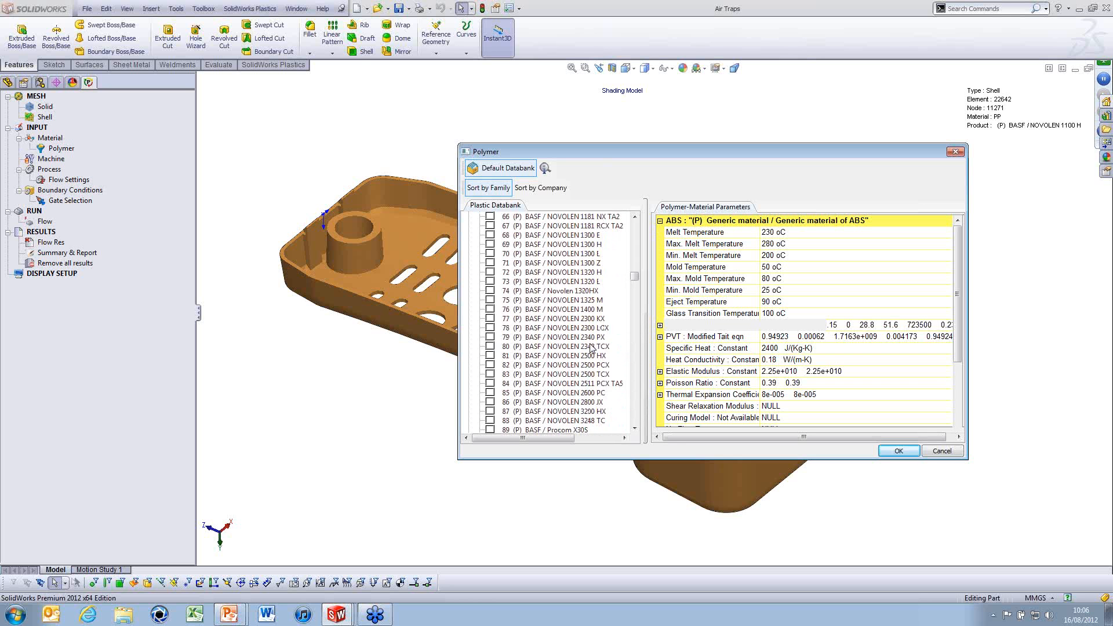
pyautogui.scroll(10, 591, 348)
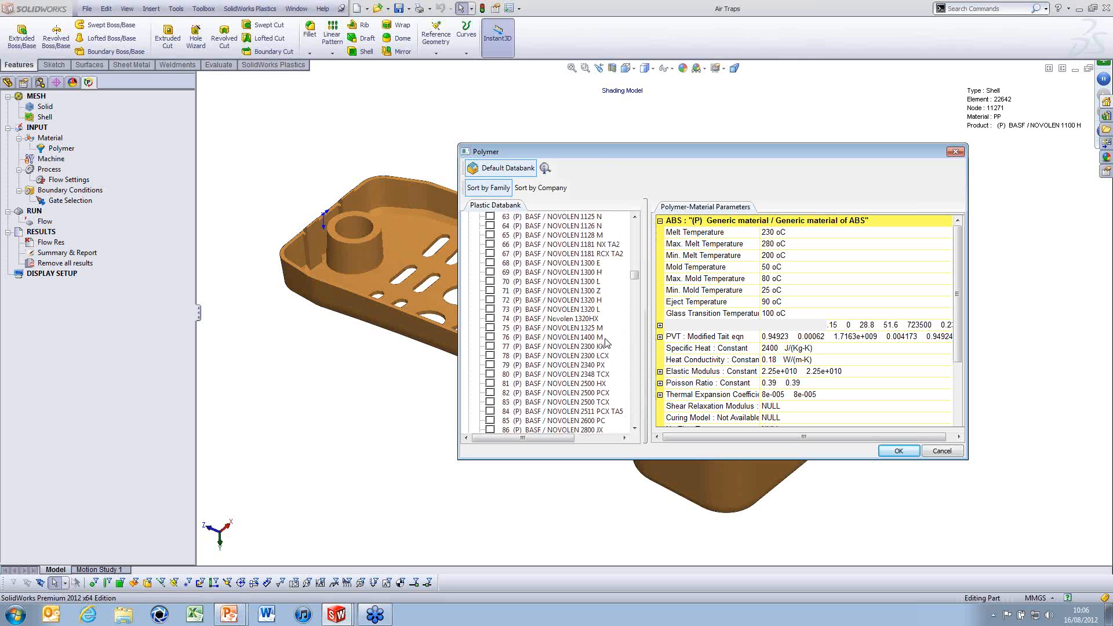
pyautogui.scroll(3, 599, 282)
pyautogui.scroll(4, 601, 279)
pyautogui.click(490, 235)
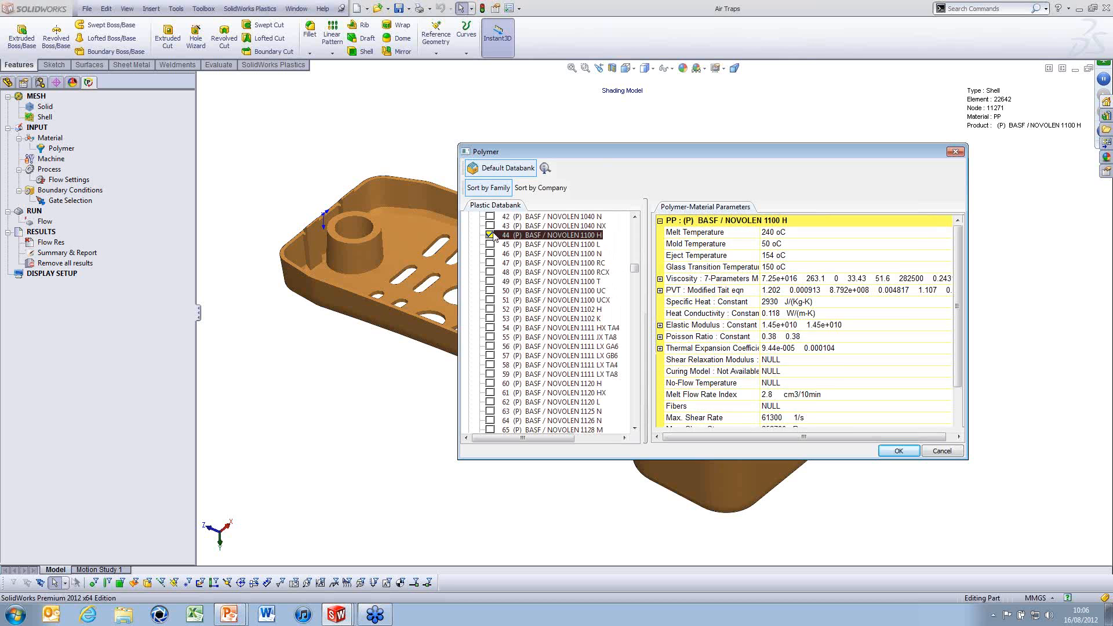
pyautogui.click(898, 451)
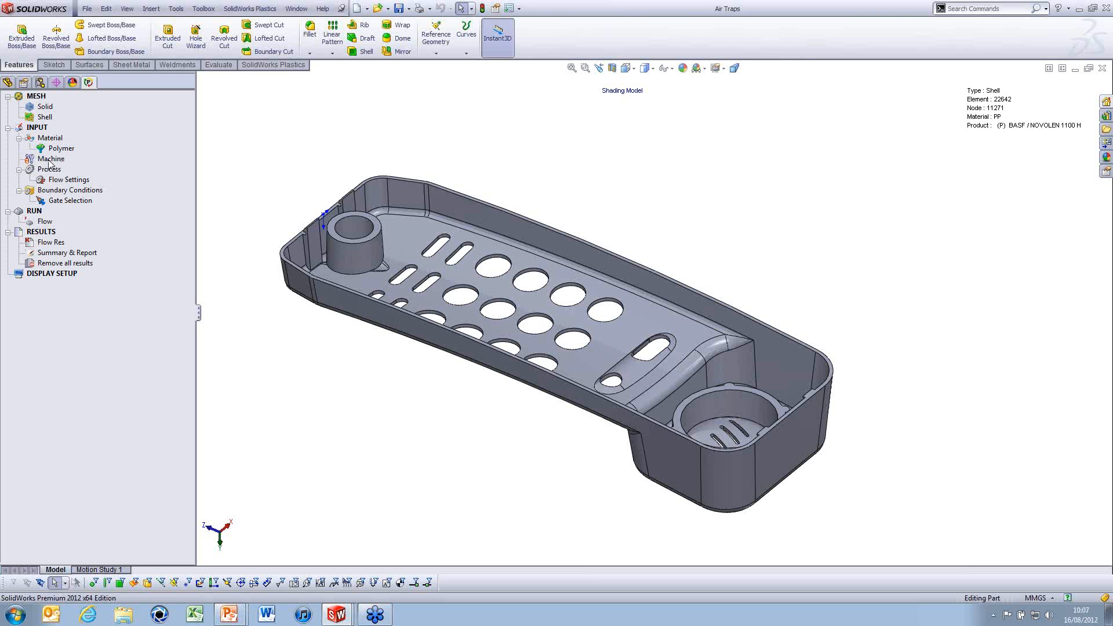
# Compare the default injection machines' maximum pressures and assign Default Machine(Small) to the study
pyautogui.rightClick(49, 160)
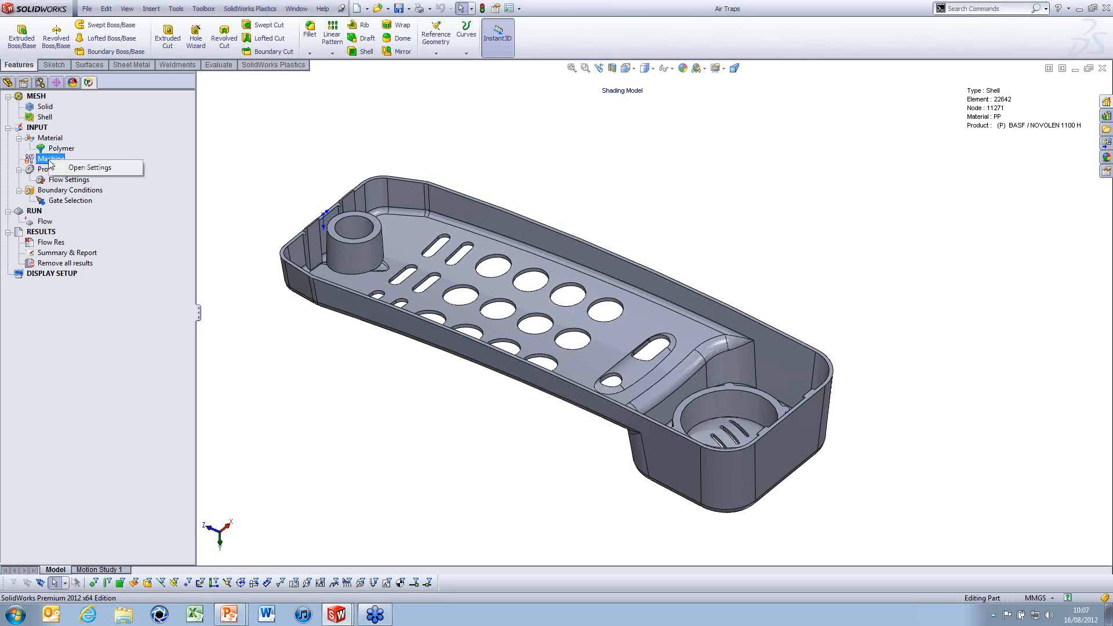
pyautogui.click(89, 167)
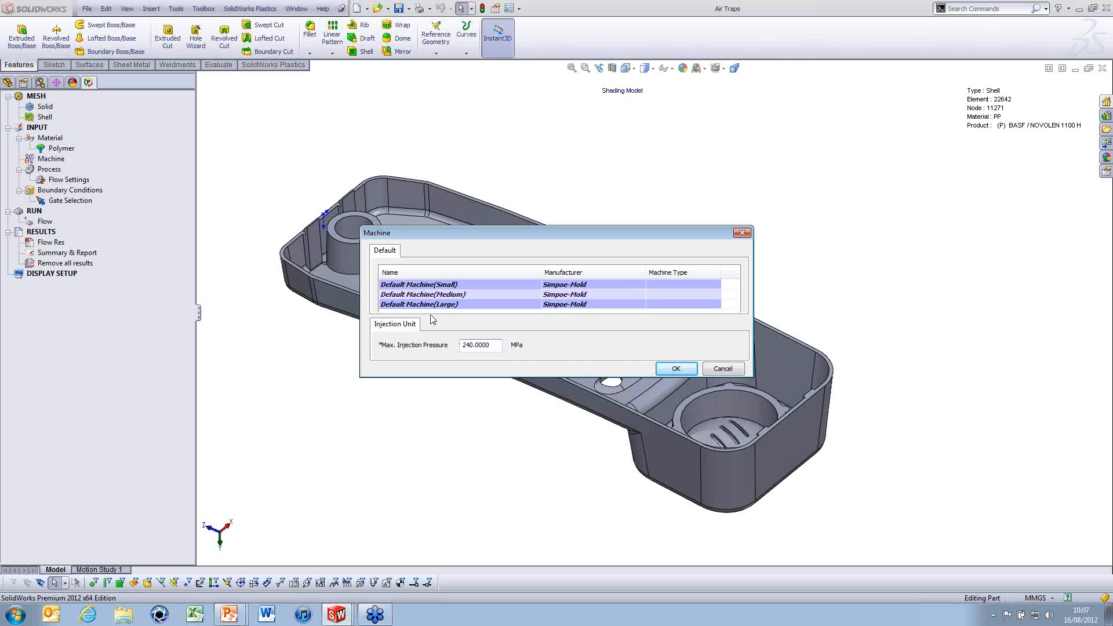
pyautogui.click(451, 285)
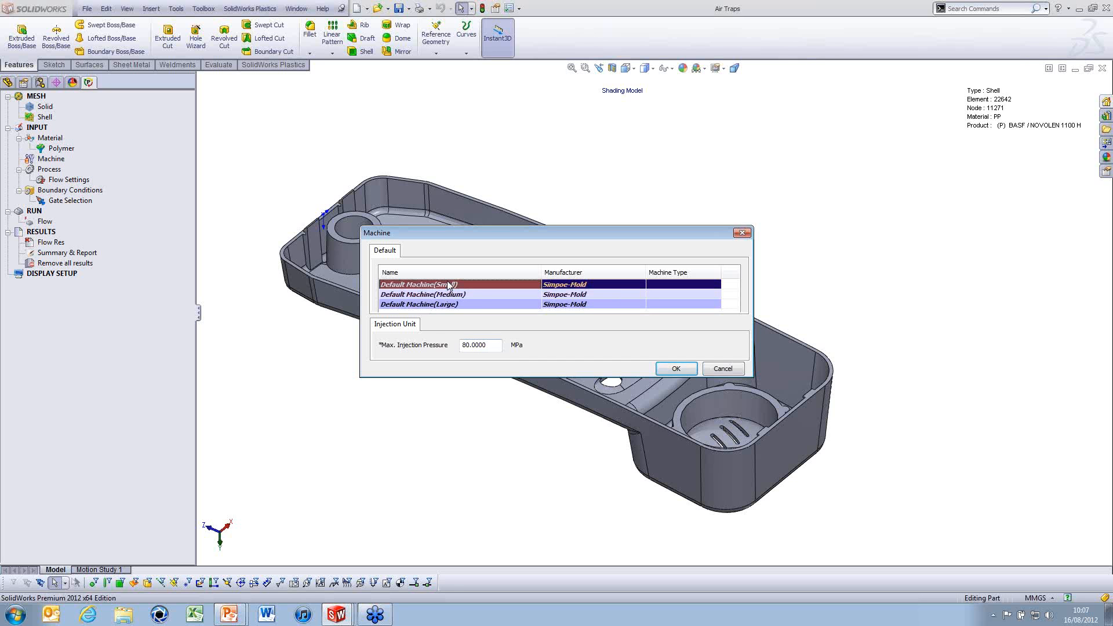
pyautogui.click(497, 350)
pyautogui.click(466, 296)
pyautogui.click(475, 305)
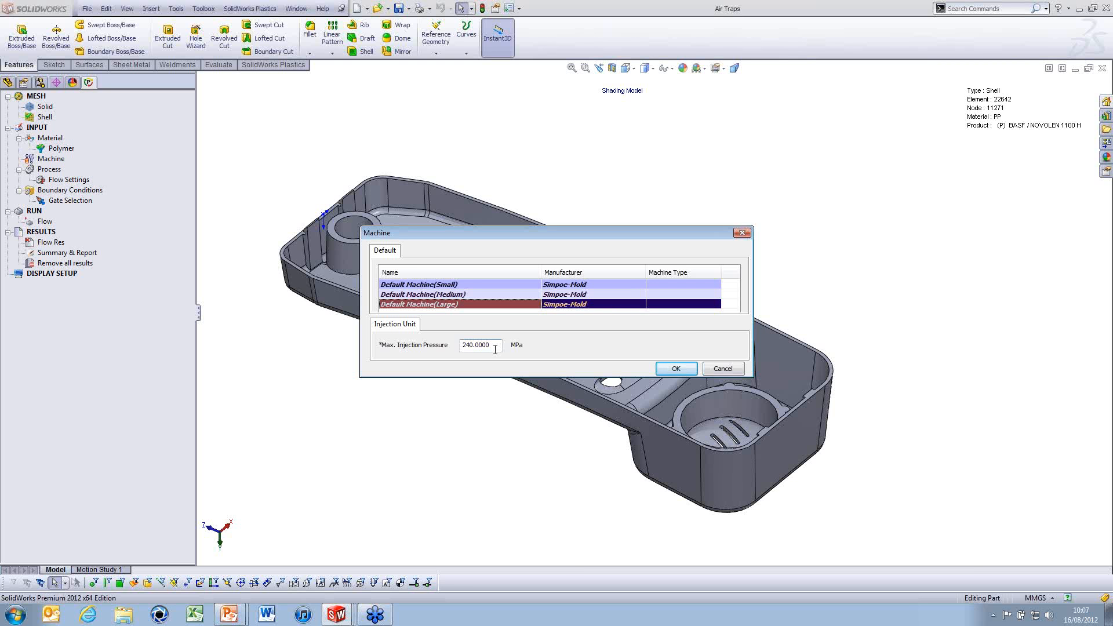
pyautogui.click(445, 284)
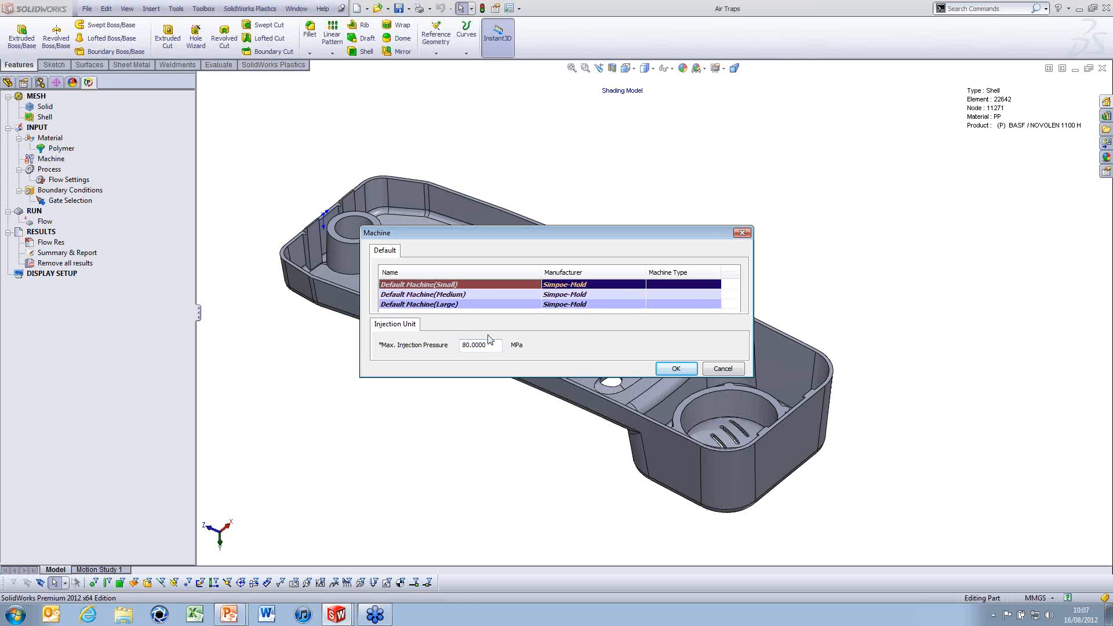
pyautogui.click(678, 370)
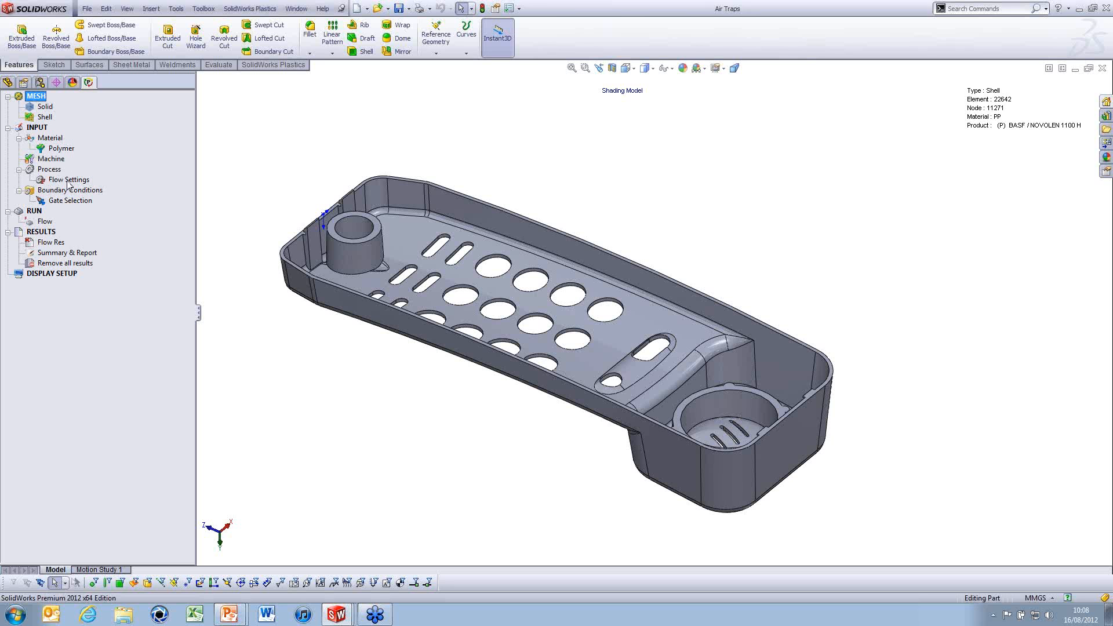
# Accept the flow settings with automatic filling time and the reference melt and mold temperatures
pyautogui.rightClick(68, 180)
pyautogui.press('Escape')
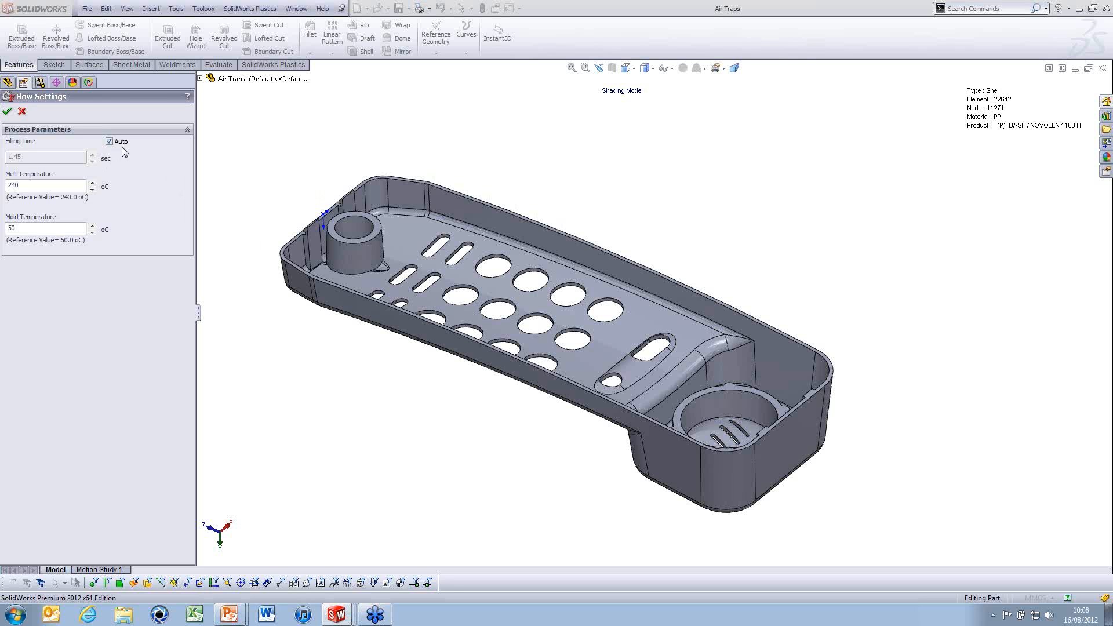
pyautogui.click(120, 142)
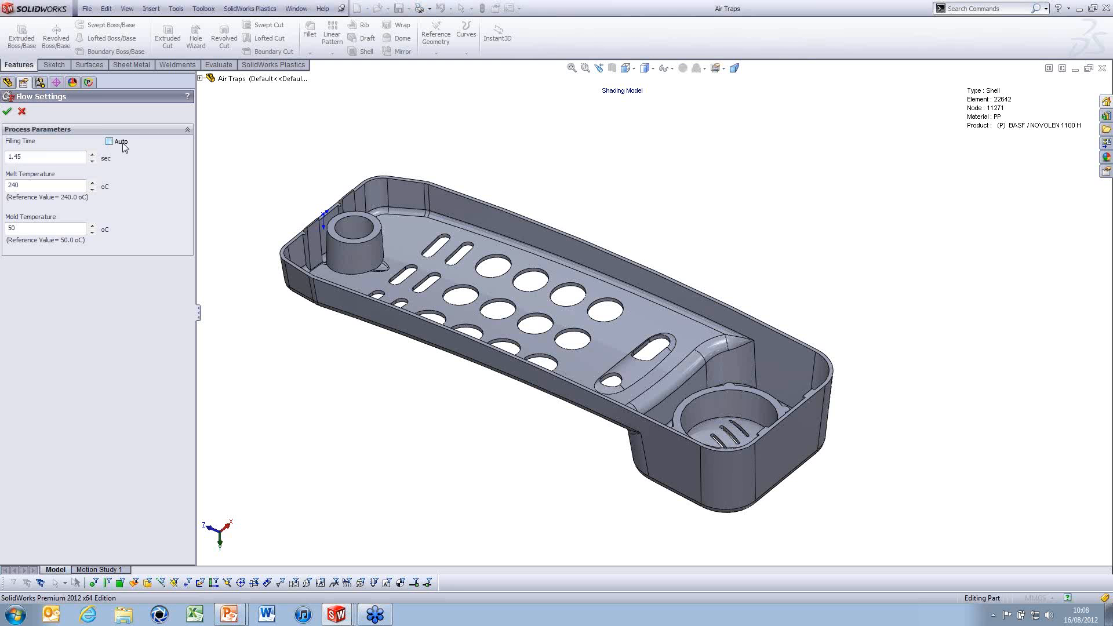
pyautogui.click(110, 142)
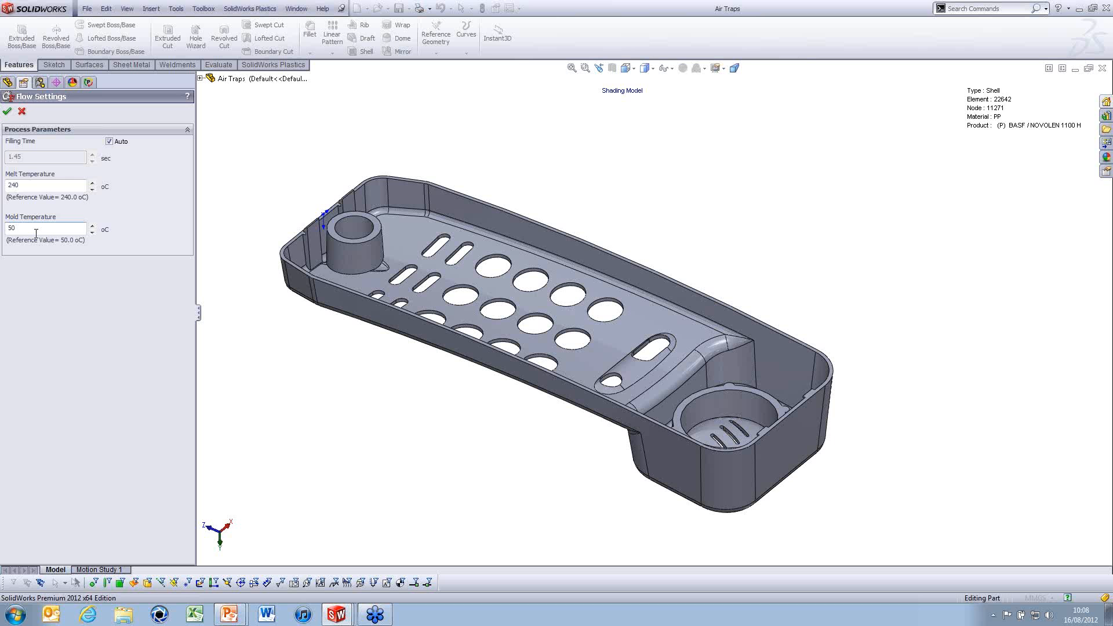
pyautogui.click(7, 110)
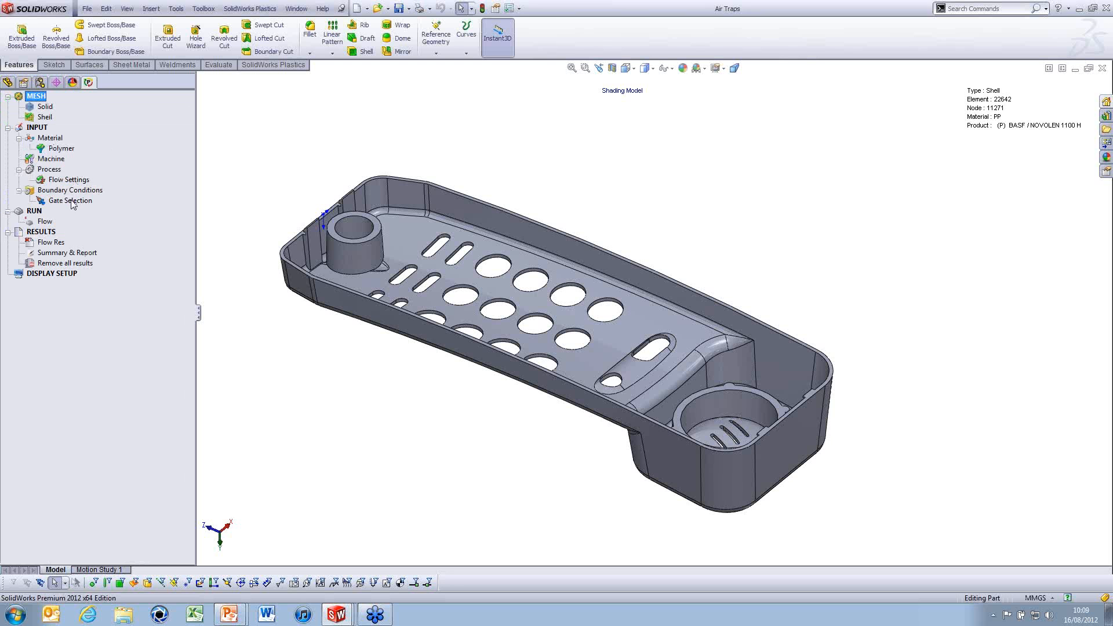
# Add a node-type injection gate near the middle of the end wall's top rim edge beside the round cup
pyautogui.moveTo(509, 345)
pyautogui.mouseDown(button='middle')
pyautogui.moveTo(504, 325)
pyautogui.moveTo(516, 348)
pyautogui.mouseUp(button='middle')
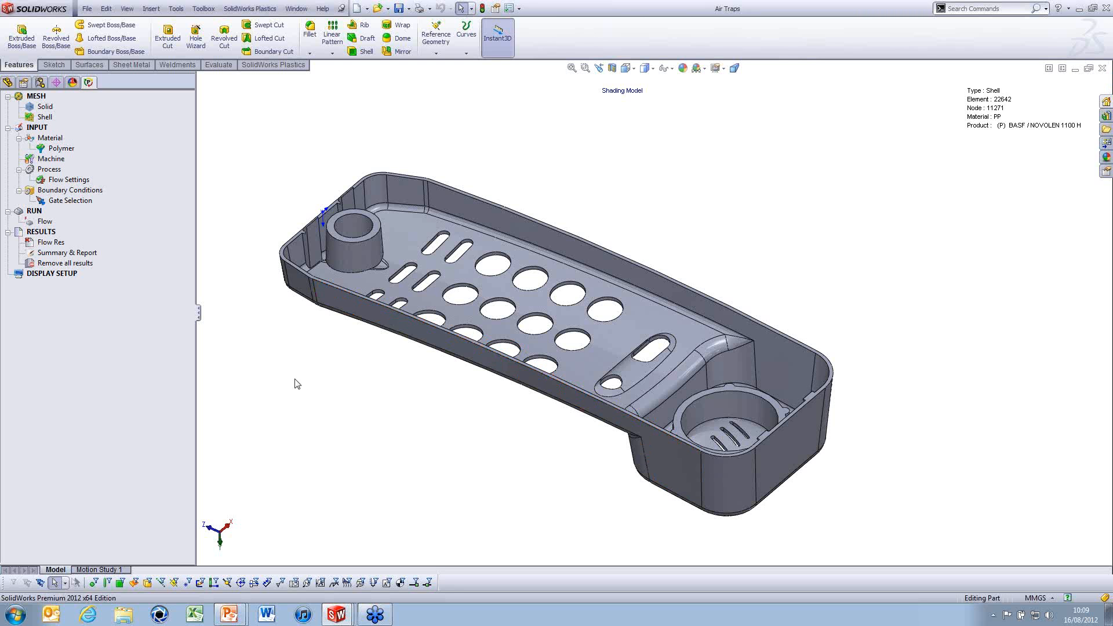
pyautogui.rightClick(69, 200)
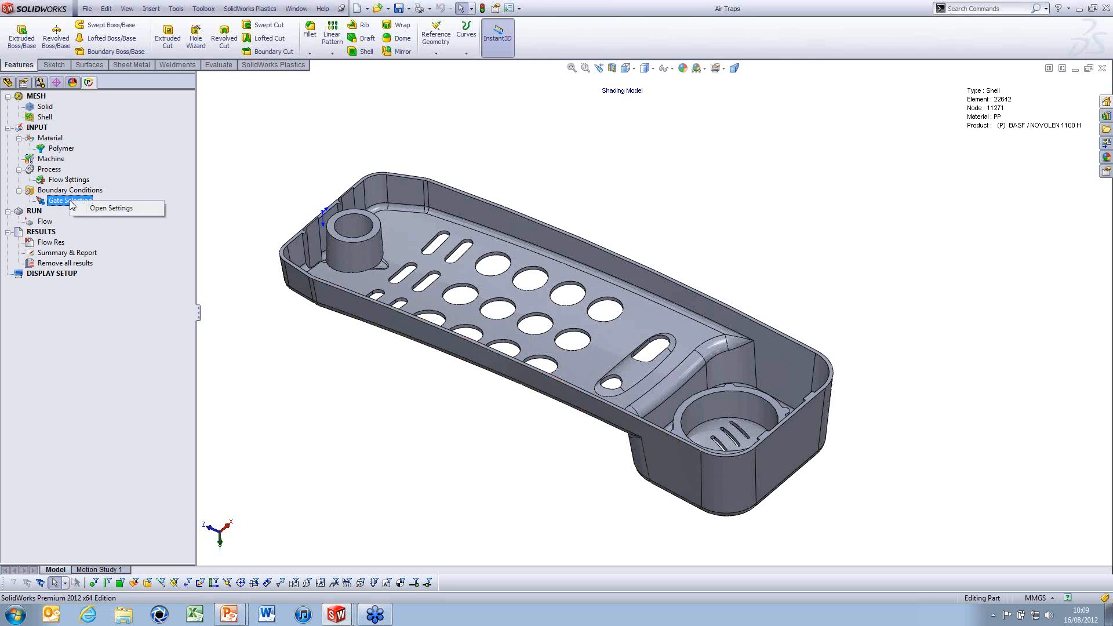
pyautogui.click(110, 208)
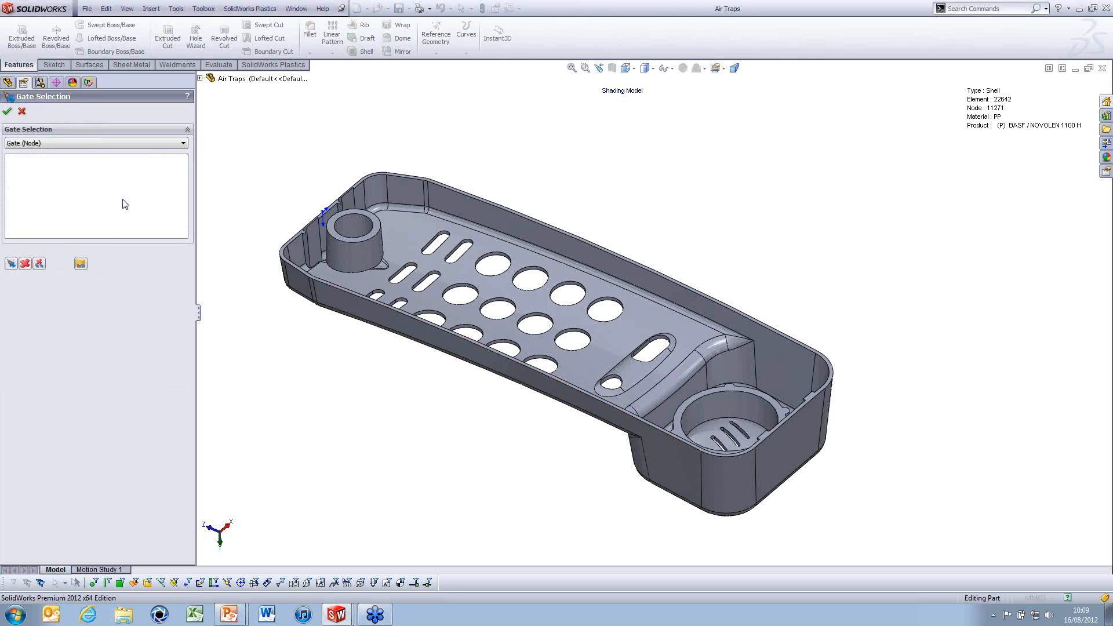
pyautogui.click(81, 265)
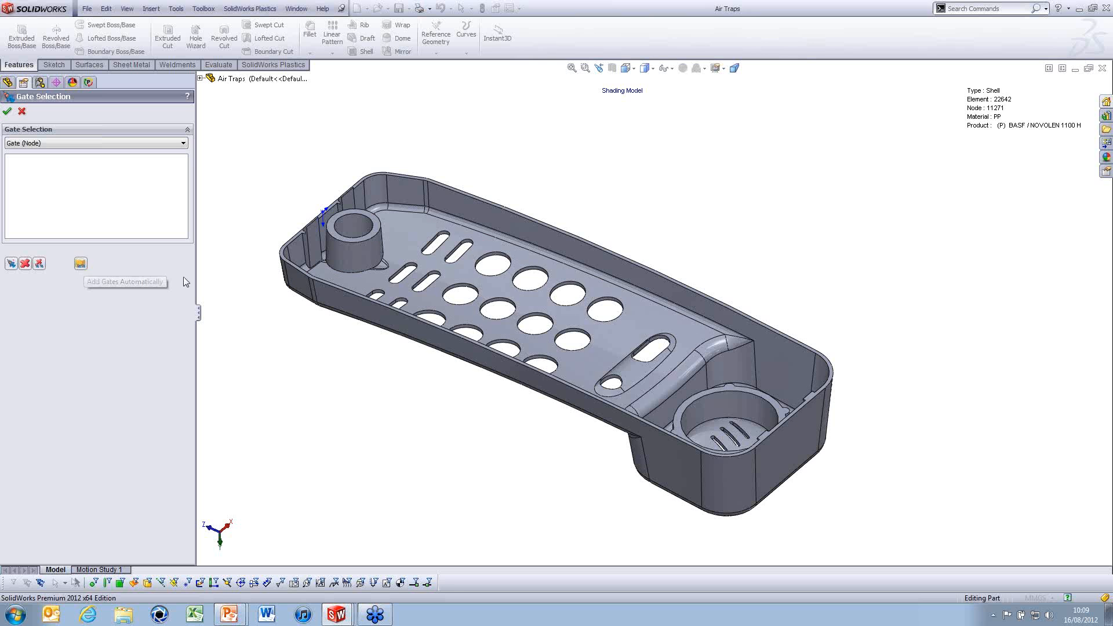
pyautogui.click(798, 413)
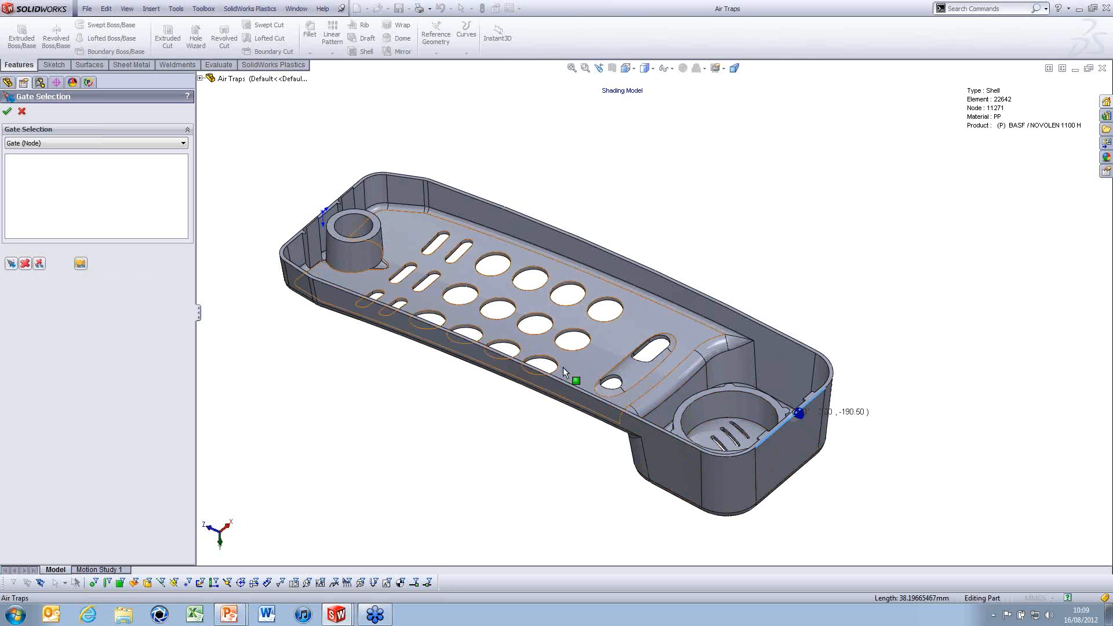
pyautogui.click(12, 265)
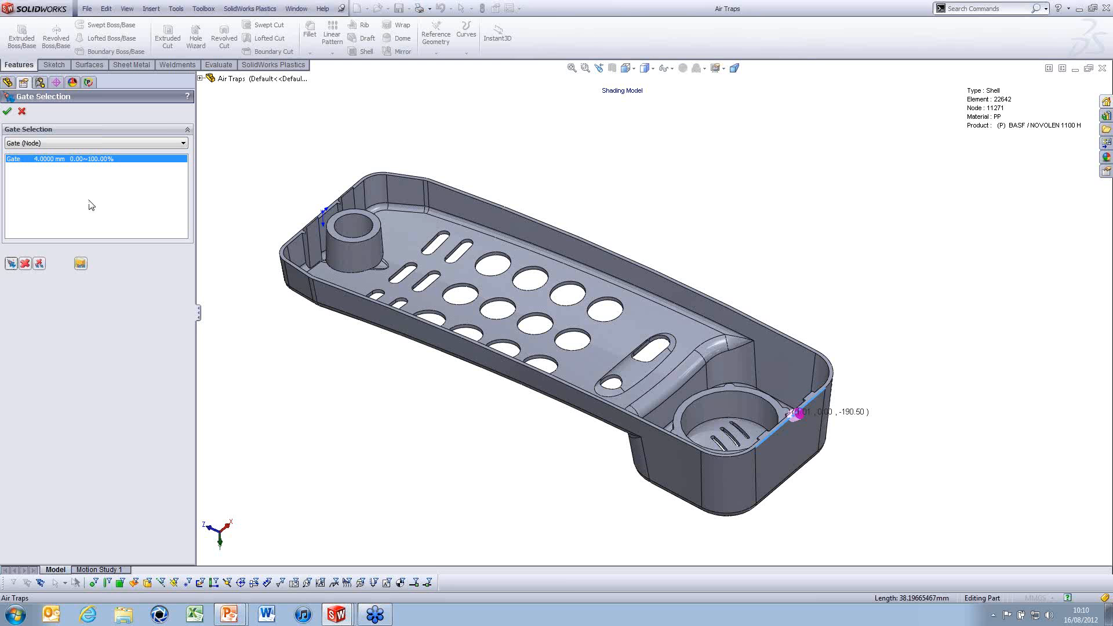
pyautogui.click(7, 111)
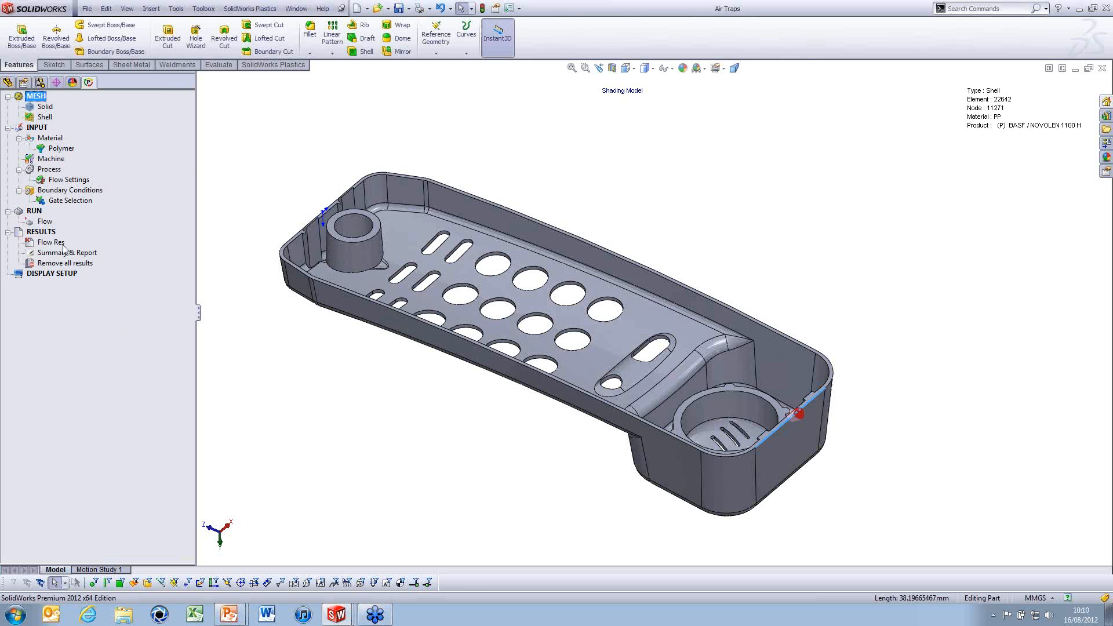
# Run the flow analysis, replacing the existing flow results, and move the Analysis Manager window clear of the part
pyautogui.rightClick(44, 223)
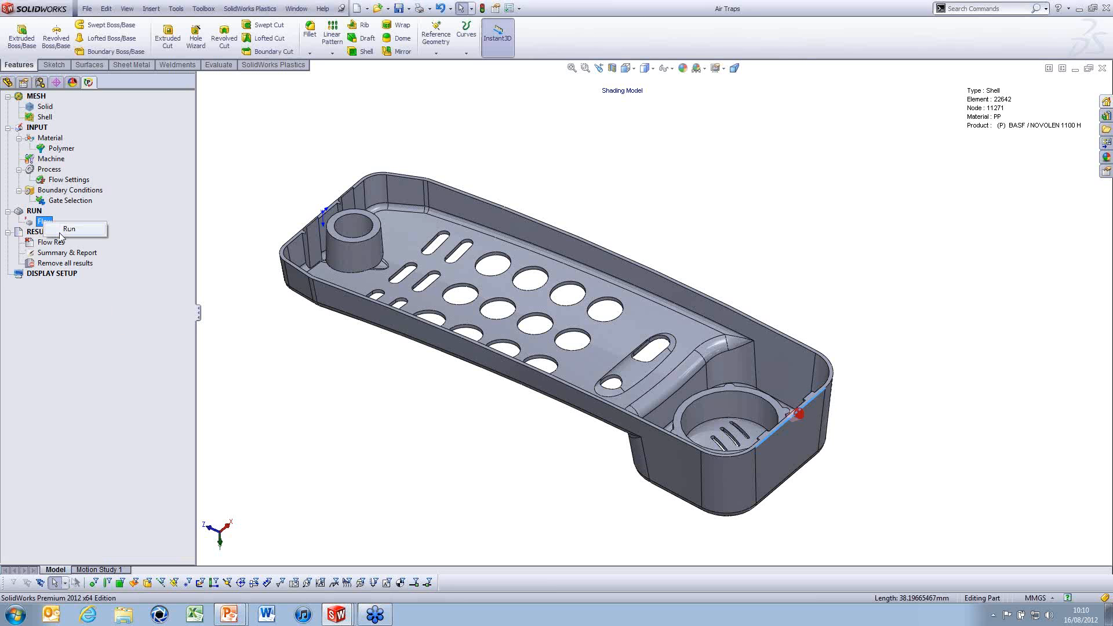
pyautogui.click(60, 232)
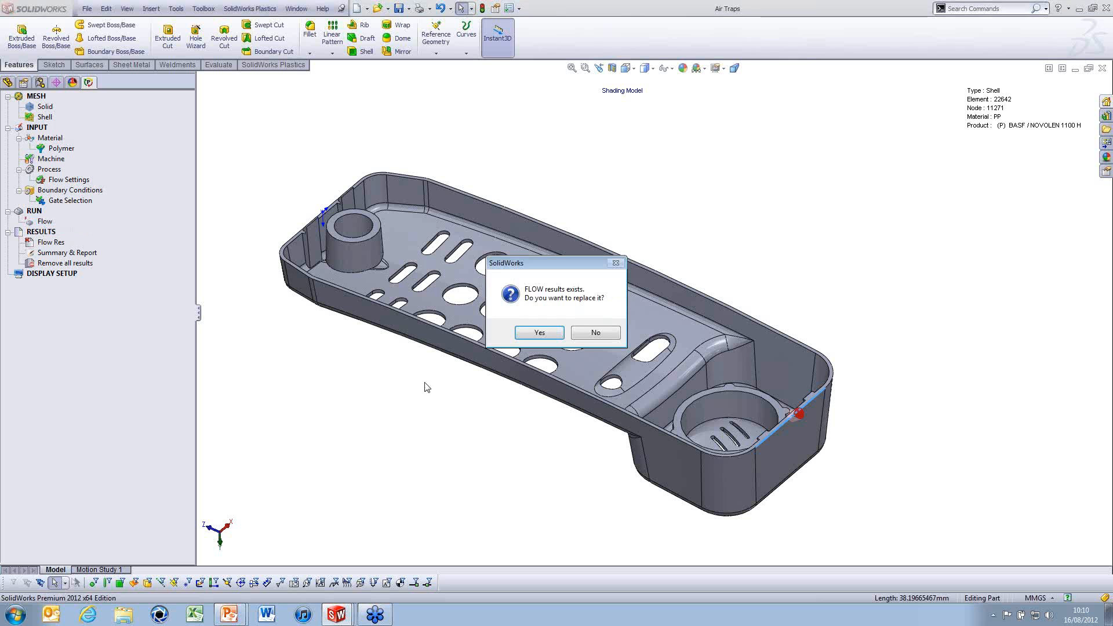
pyautogui.click(538, 332)
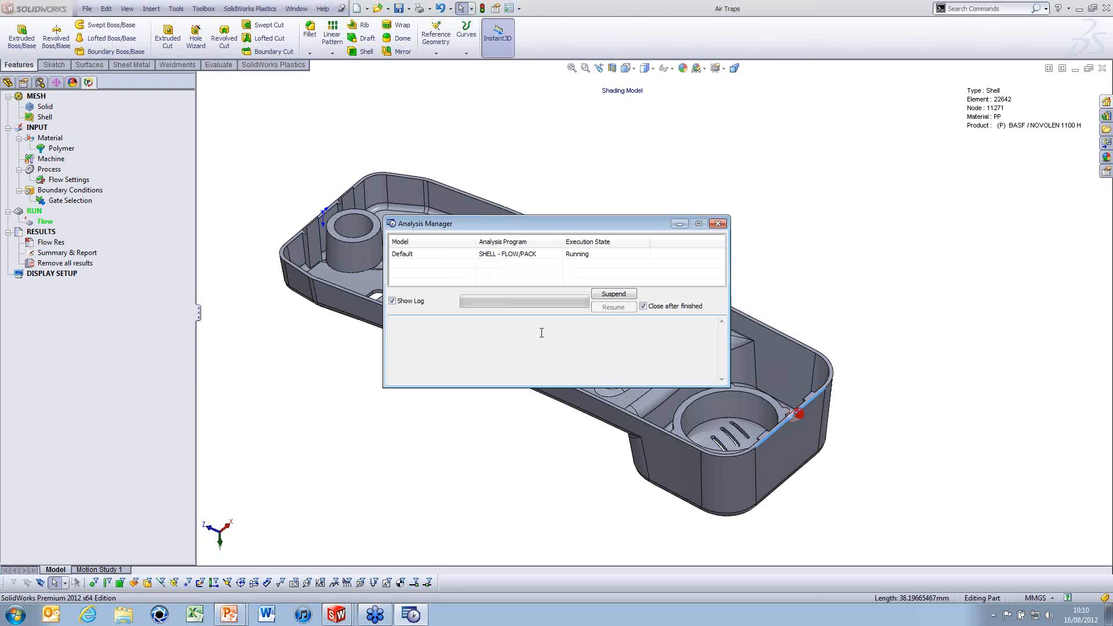
pyautogui.moveTo(557, 221); pyautogui.dragTo(851, 107)
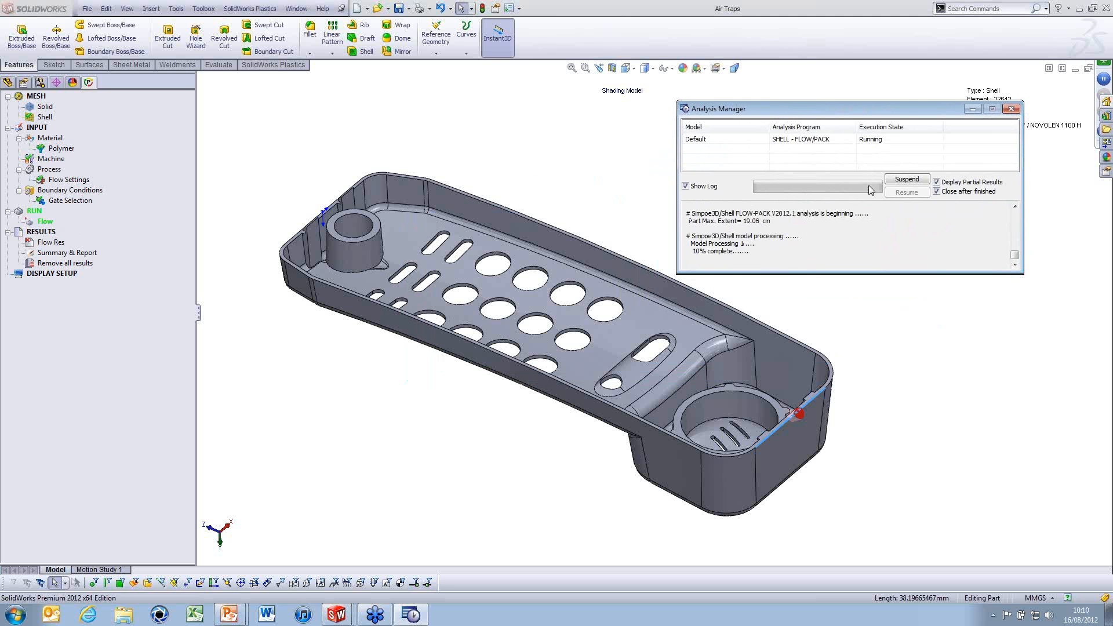
# Turn off Close after finished in the Analysis Manager and minimize it over the PowerPoint presentation, showing the SolidWorks Plastics Capabilities slide
pyautogui.click(937, 191)
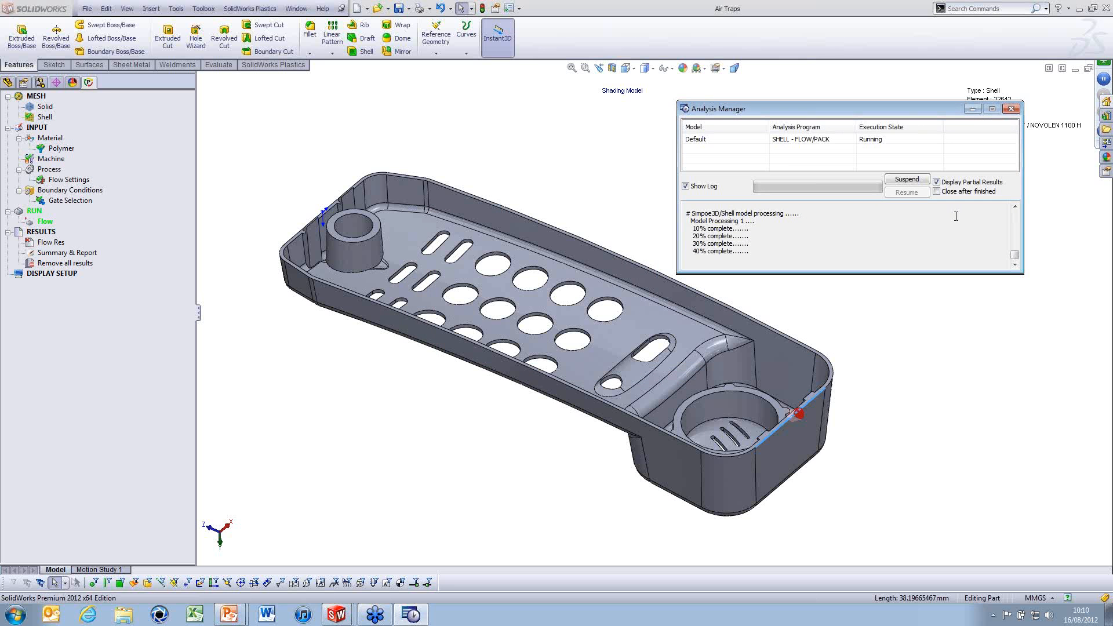
pyautogui.hotkey('alt', 'Tab')
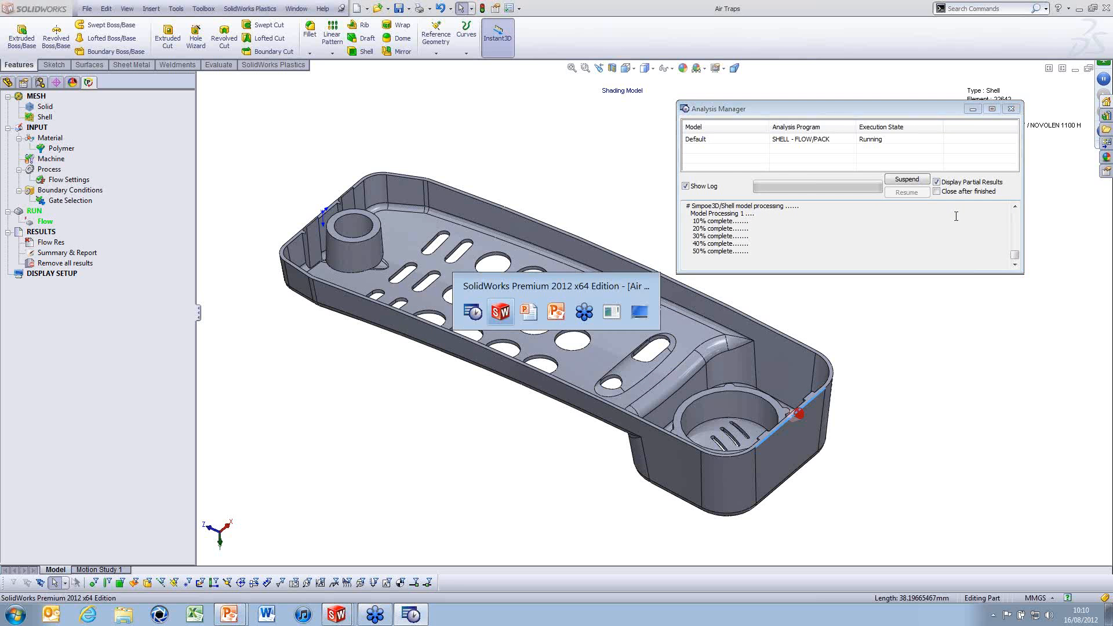
pyautogui.hotkey('alt', 'Tab')
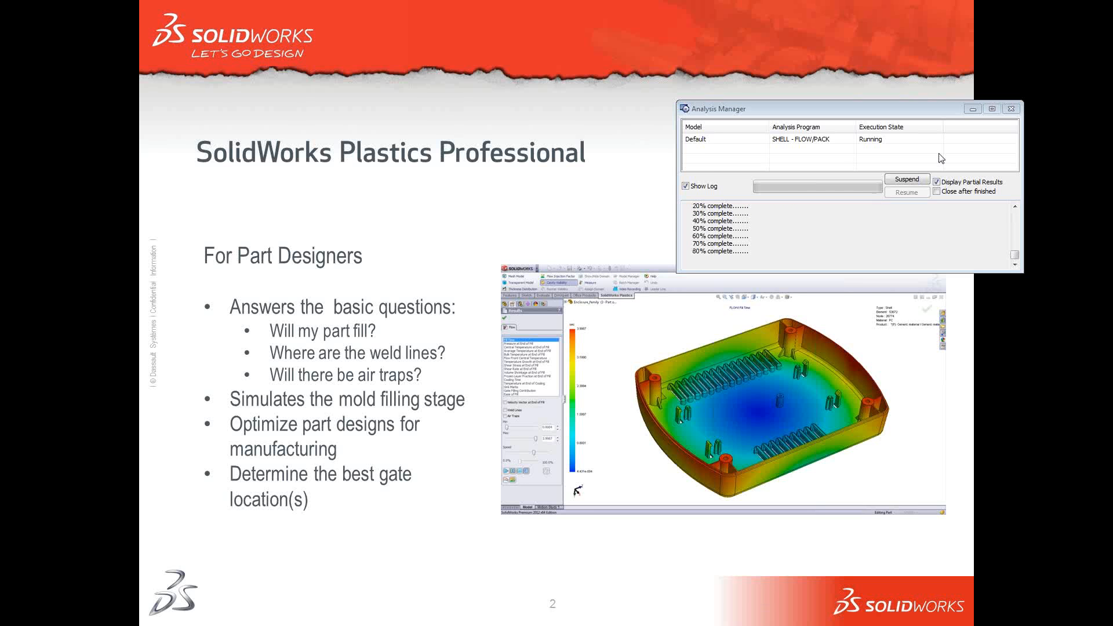
pyautogui.click(973, 108)
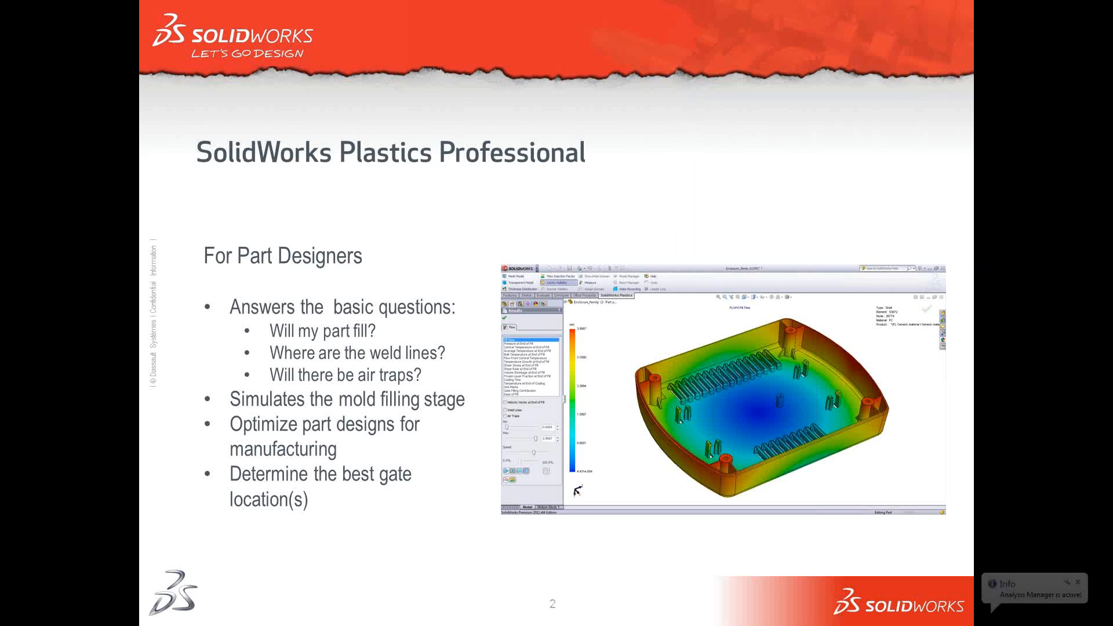
pyautogui.click(415, 417)
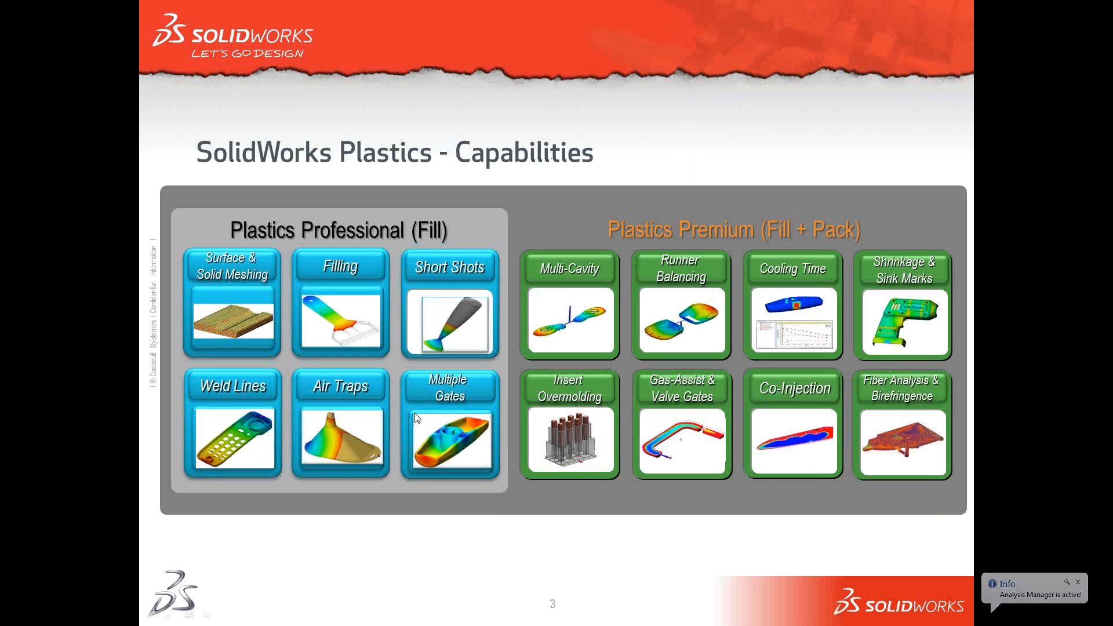
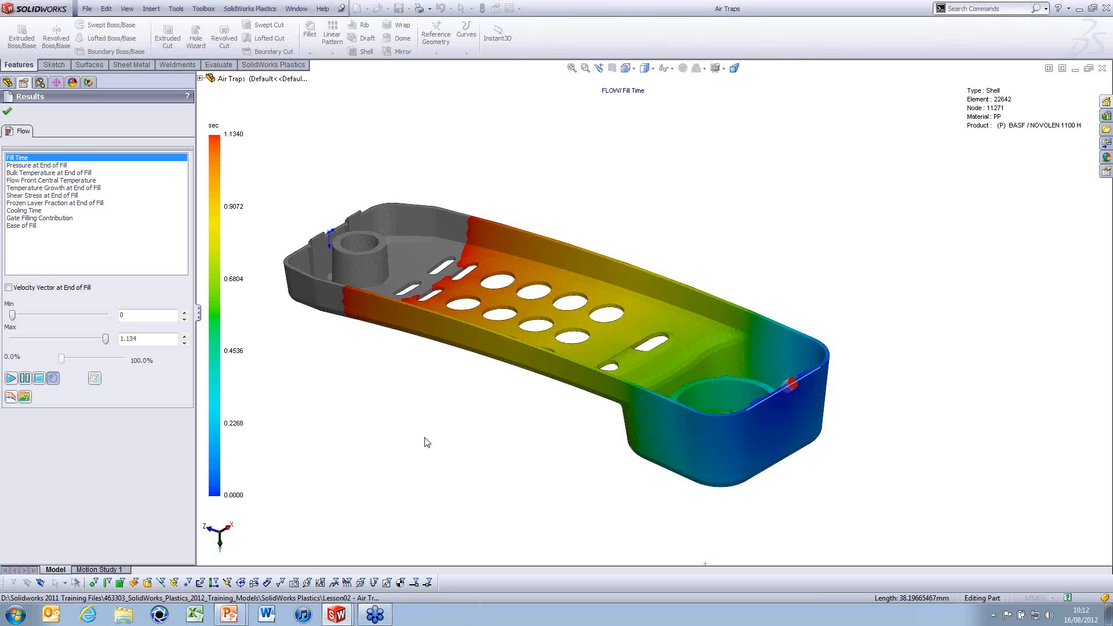
# Play and stop the Fill Time animation while viewing how the melt spreads from the gate end
pyautogui.moveTo(526, 405); pyautogui.dragTo(624, 419, button='middle')
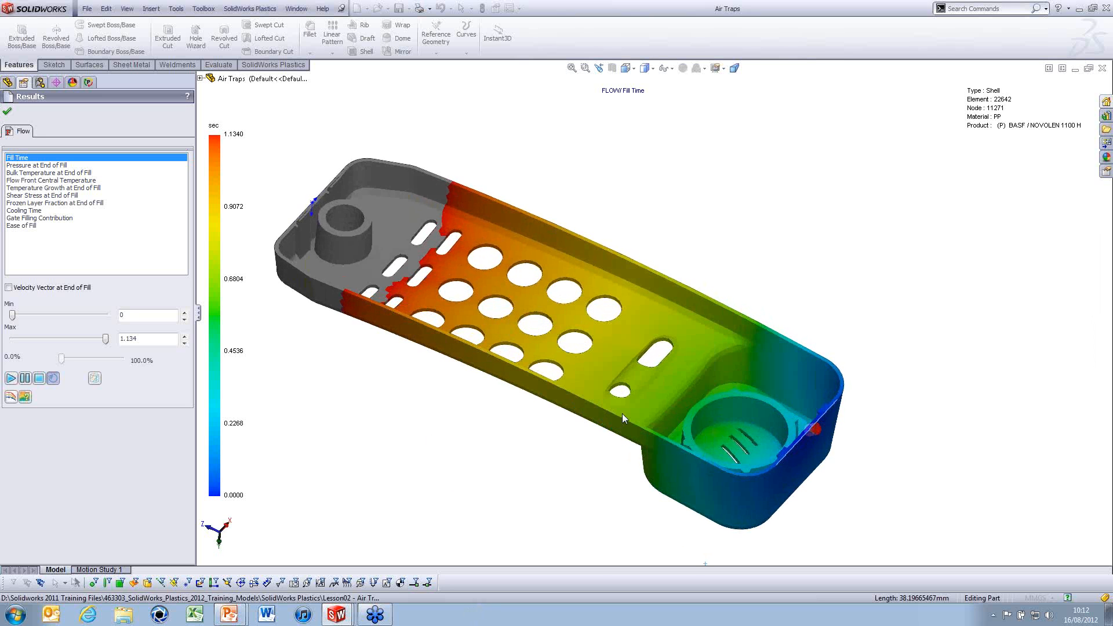
pyautogui.scroll(-2, 867, 430)
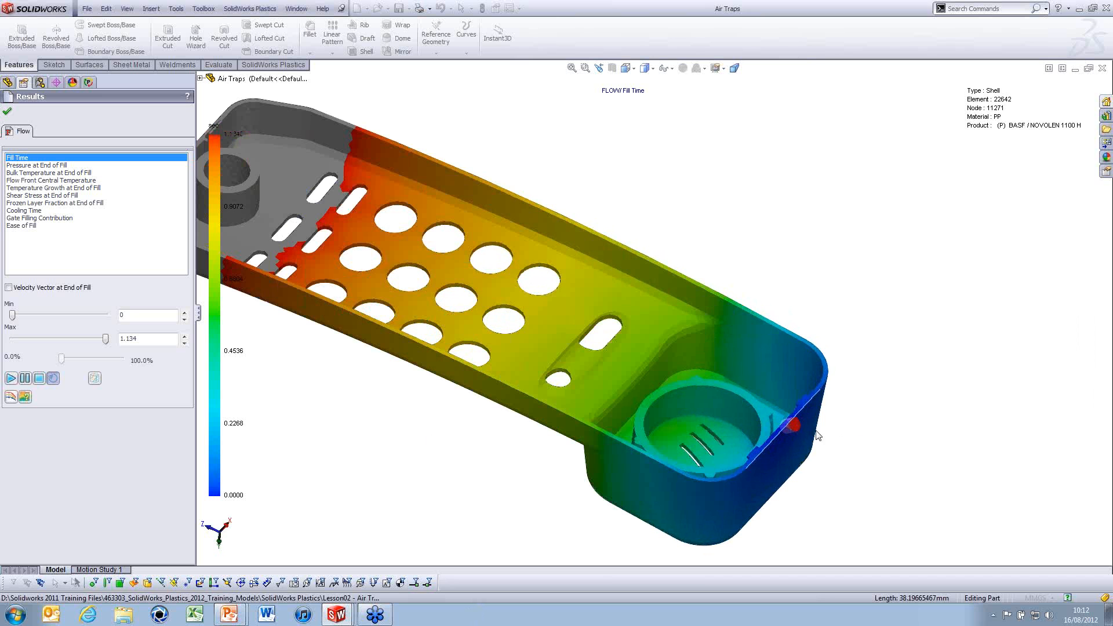
pyautogui.click(12, 382)
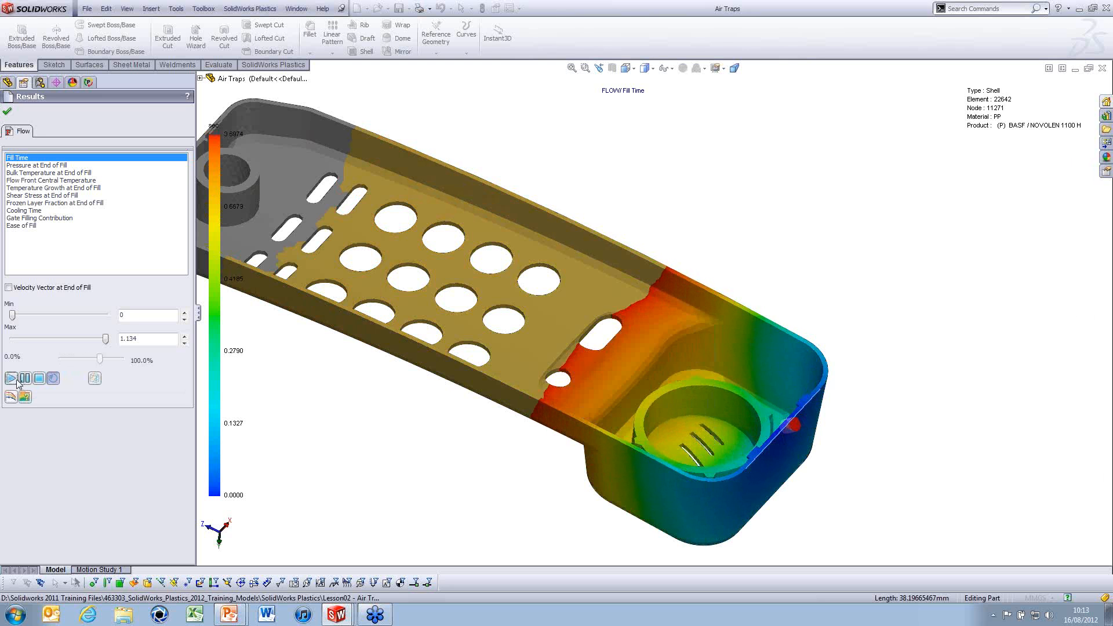
pyautogui.click(36, 378)
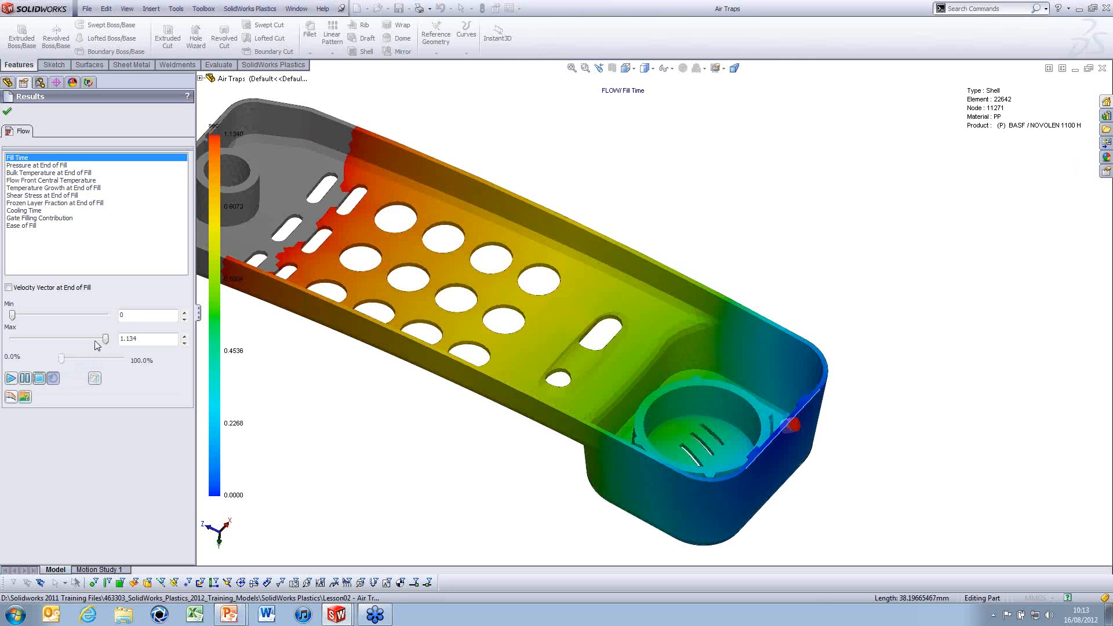
# Limit the Fill Time plot's maximum to 0.4593 and examine the flow front around the round cup
pyautogui.moveTo(107, 341); pyautogui.dragTo(96, 342)
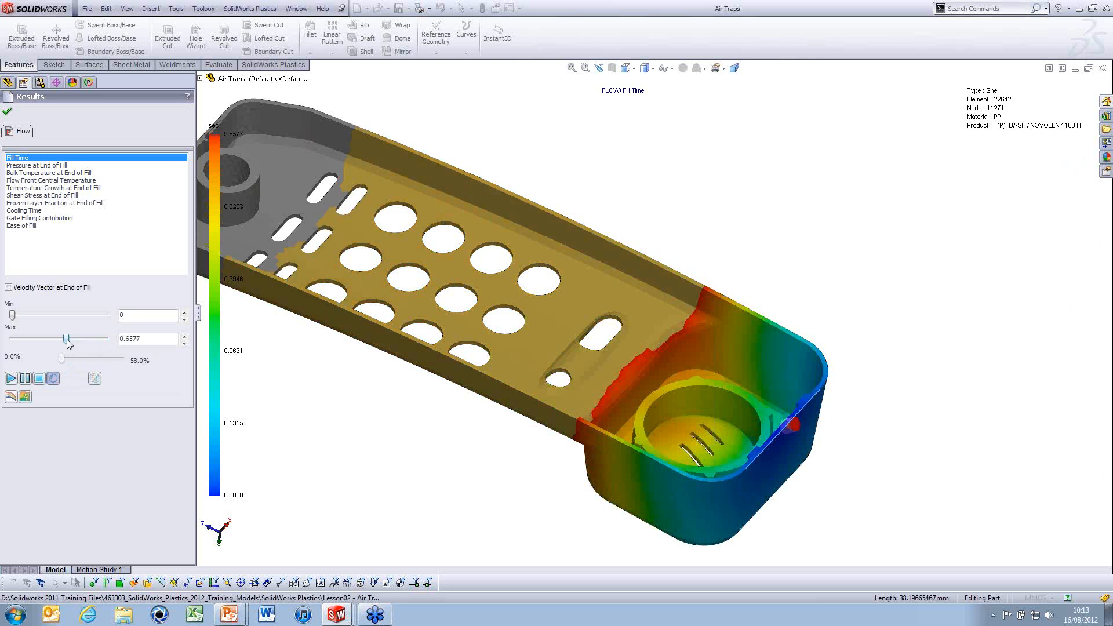
pyautogui.moveTo(68, 340); pyautogui.dragTo(56, 342)
pyautogui.scroll(-5, 766, 396)
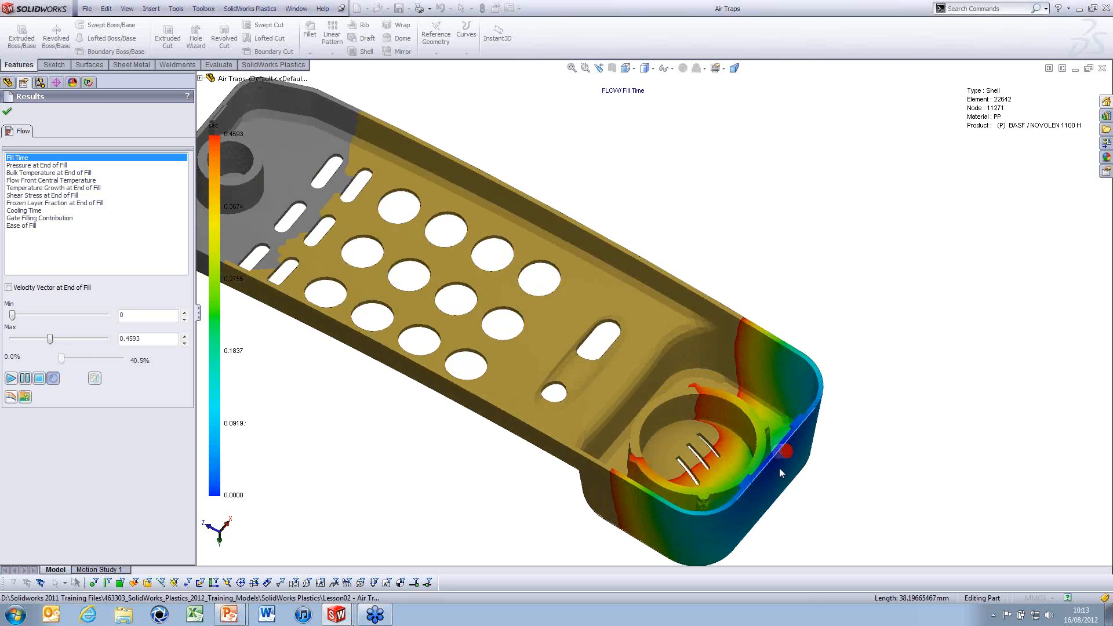
pyautogui.scroll(-3, 696, 423)
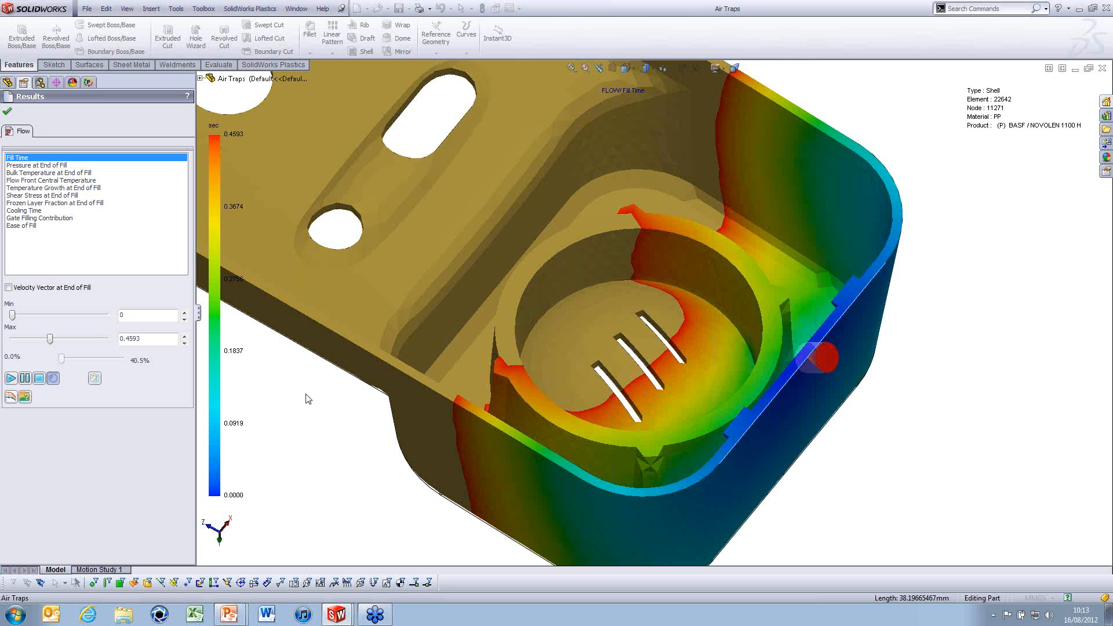
# Replay the fill animation at the round cup, raise the plot's maximum to 0.6691, and close the flow results
pyautogui.click(11, 378)
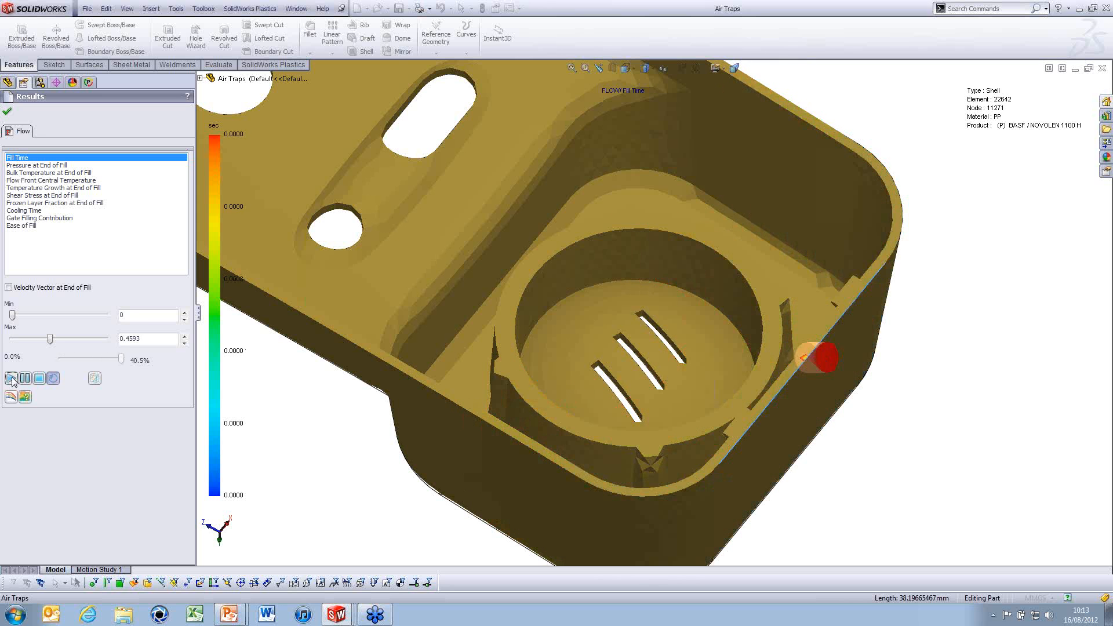
pyautogui.moveTo(53, 339); pyautogui.dragTo(72, 340)
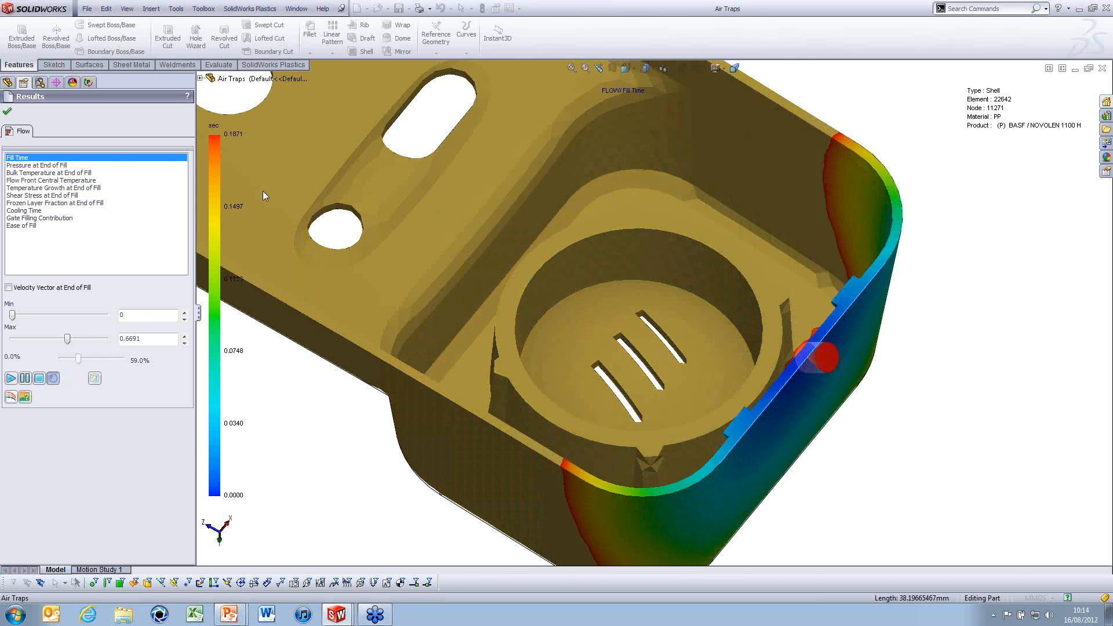
pyautogui.click(9, 112)
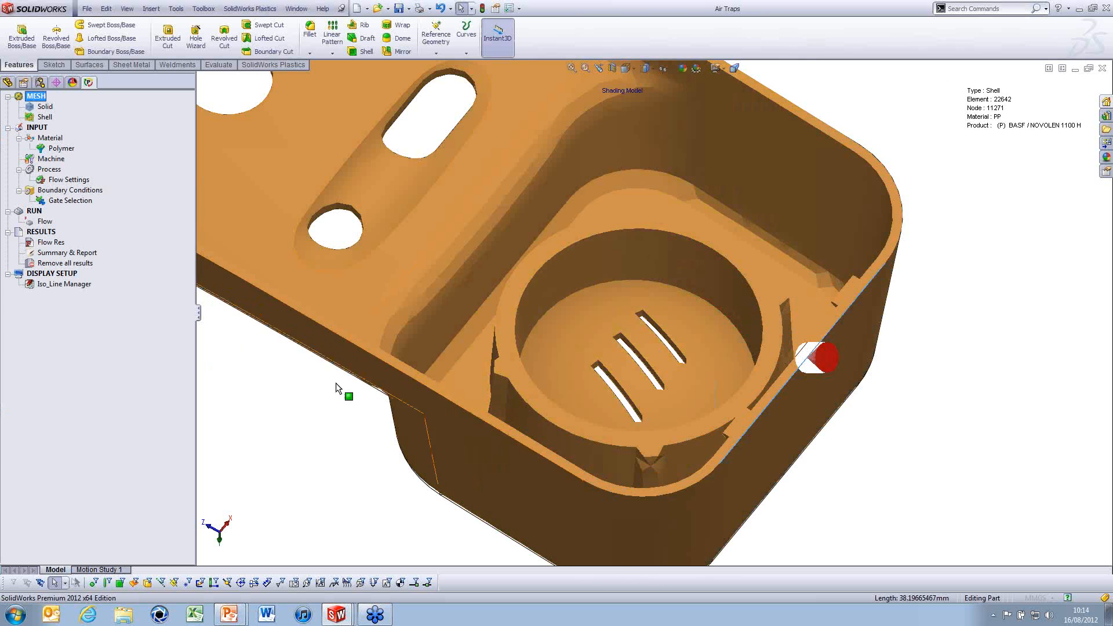
# Leave the plastics study for the part's feature tree and bring the whole shaded part into view
pyautogui.click(9, 83)
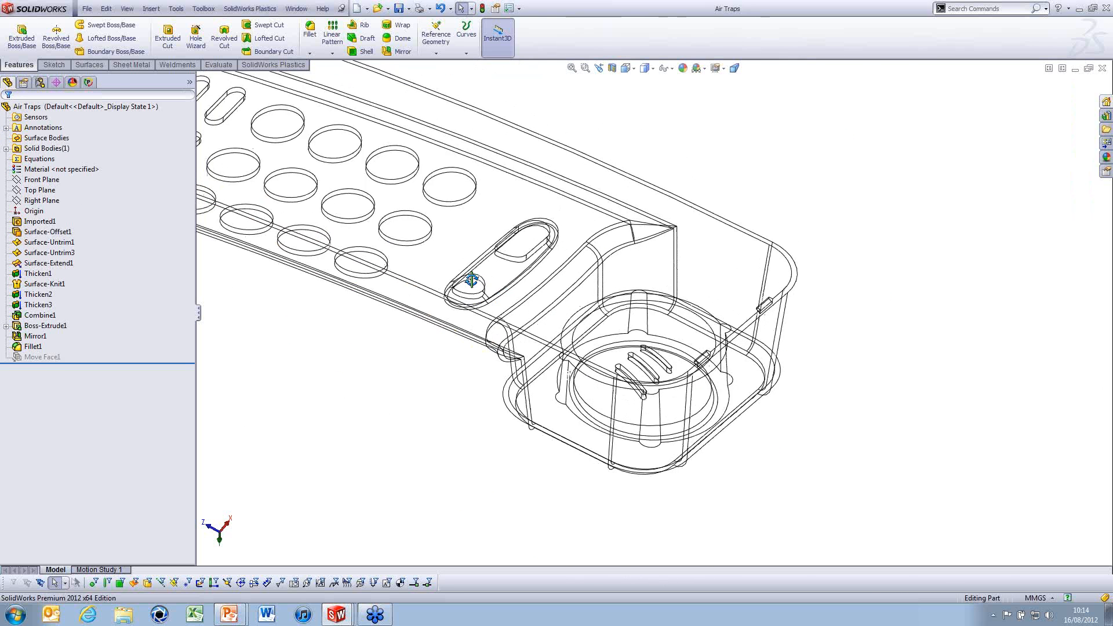
pyautogui.click(90, 83)
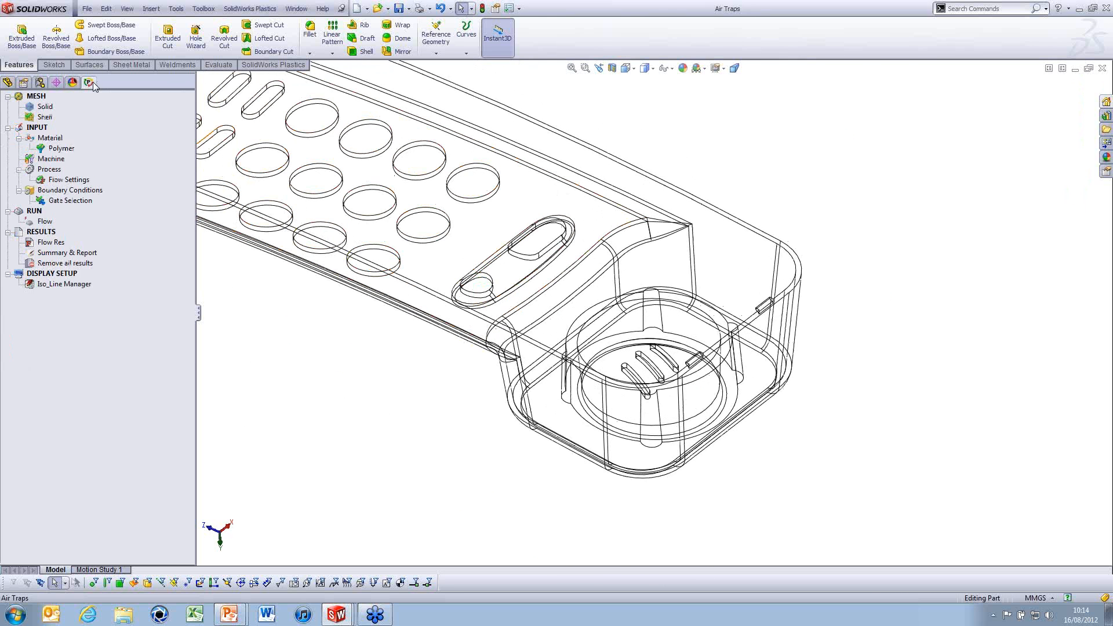
pyautogui.click(290, 65)
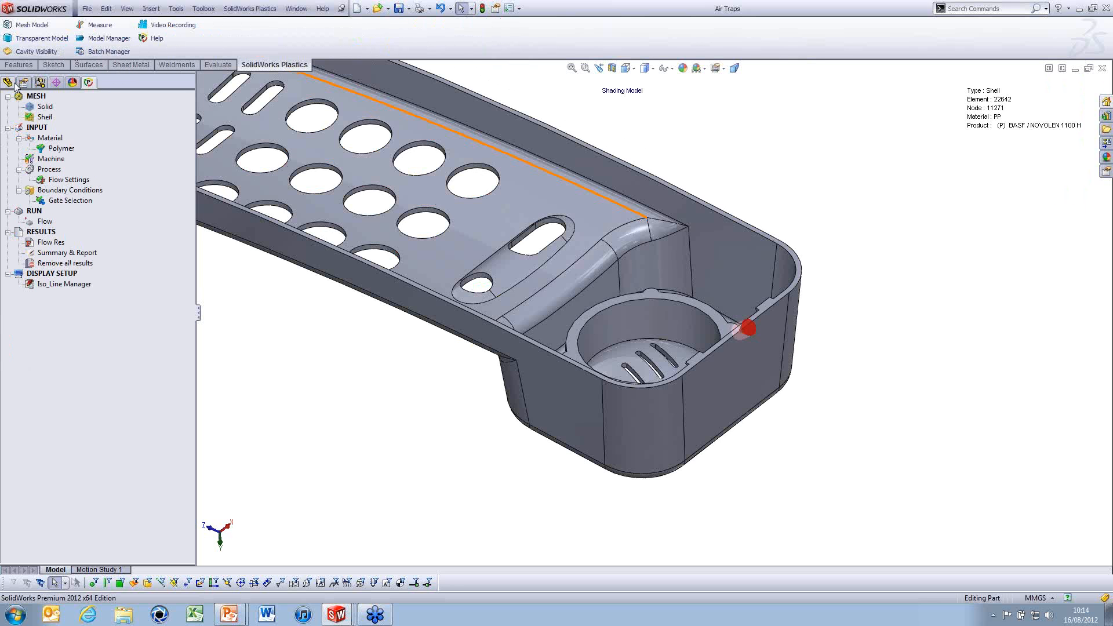
pyautogui.click(10, 83)
pyautogui.scroll(-4, 437, 283)
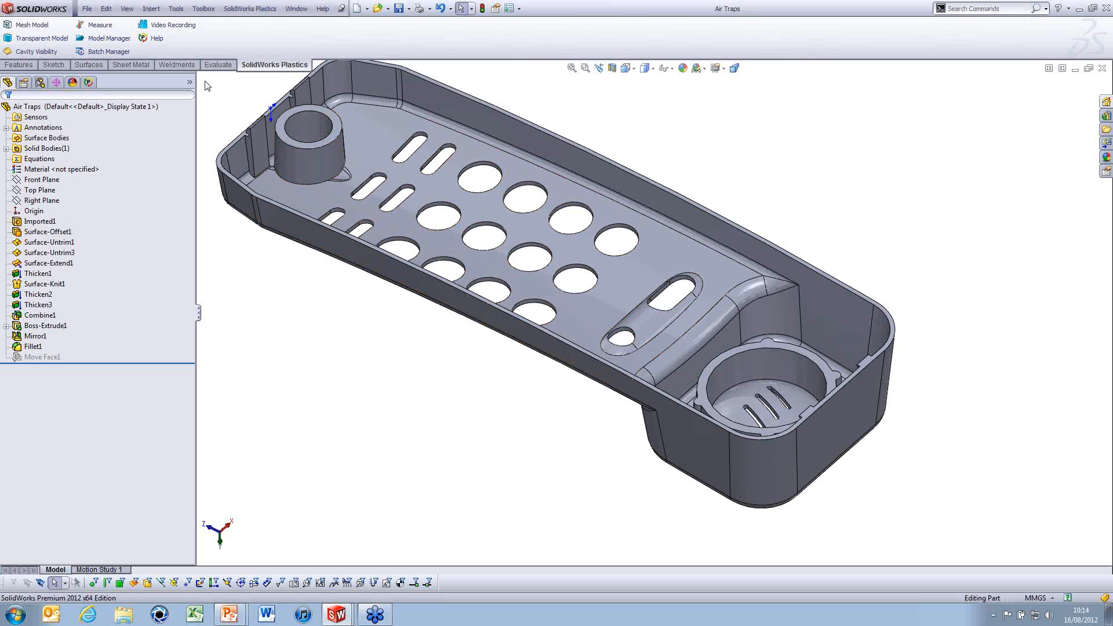
# Run a Thickness Analysis of thick regions with a 1.27 mm target and 2.00 mm limit, and probe the round cup's floor
pyautogui.click(213, 66)
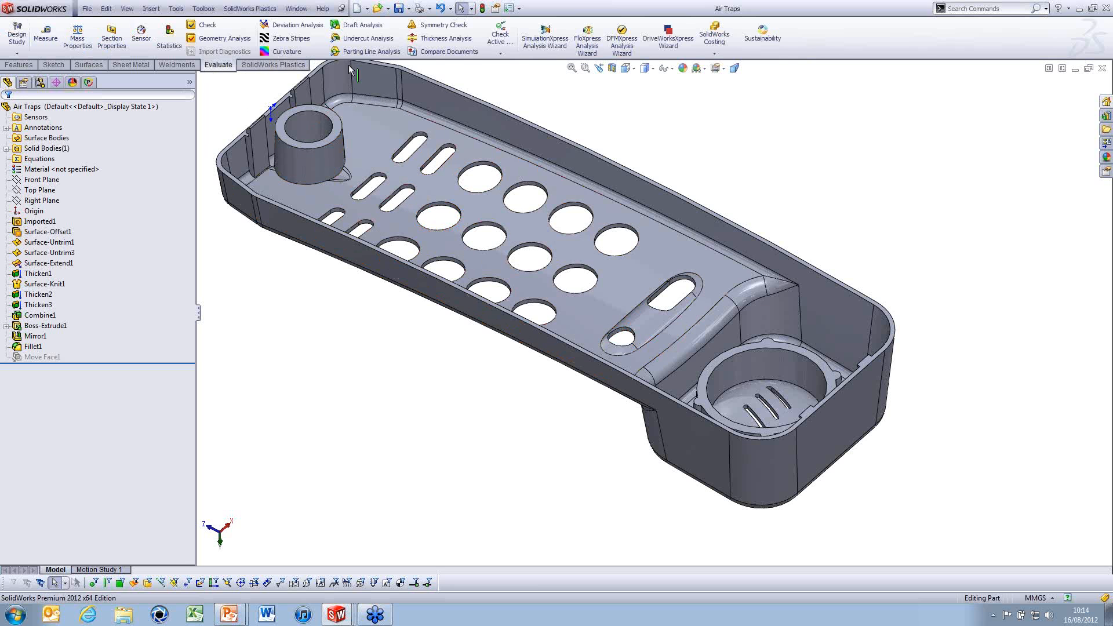
pyautogui.click(445, 39)
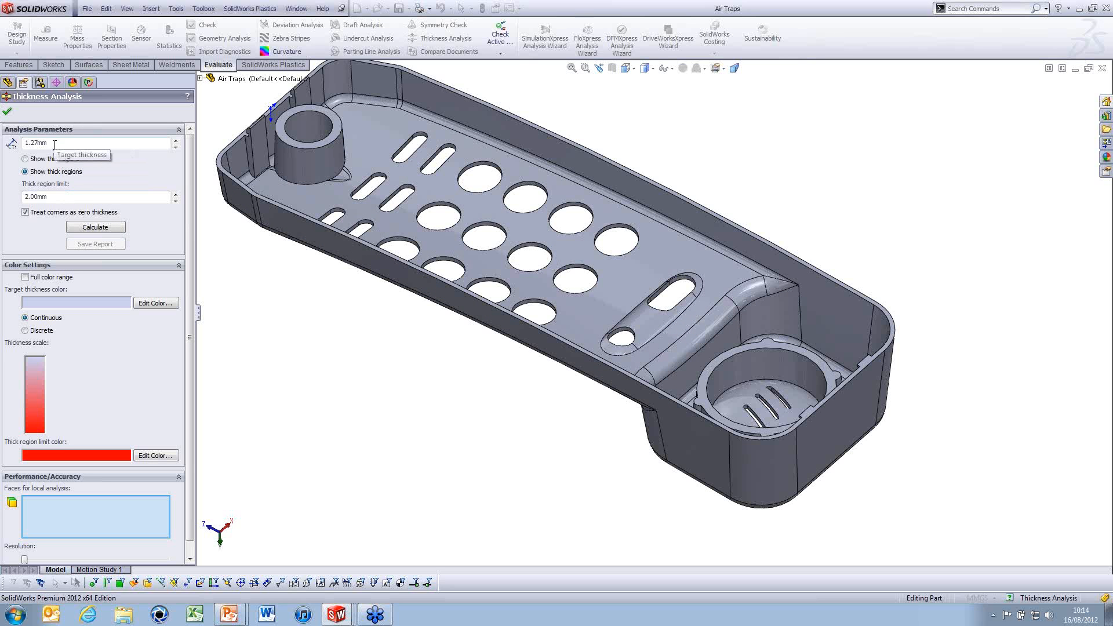
pyautogui.click(96, 227)
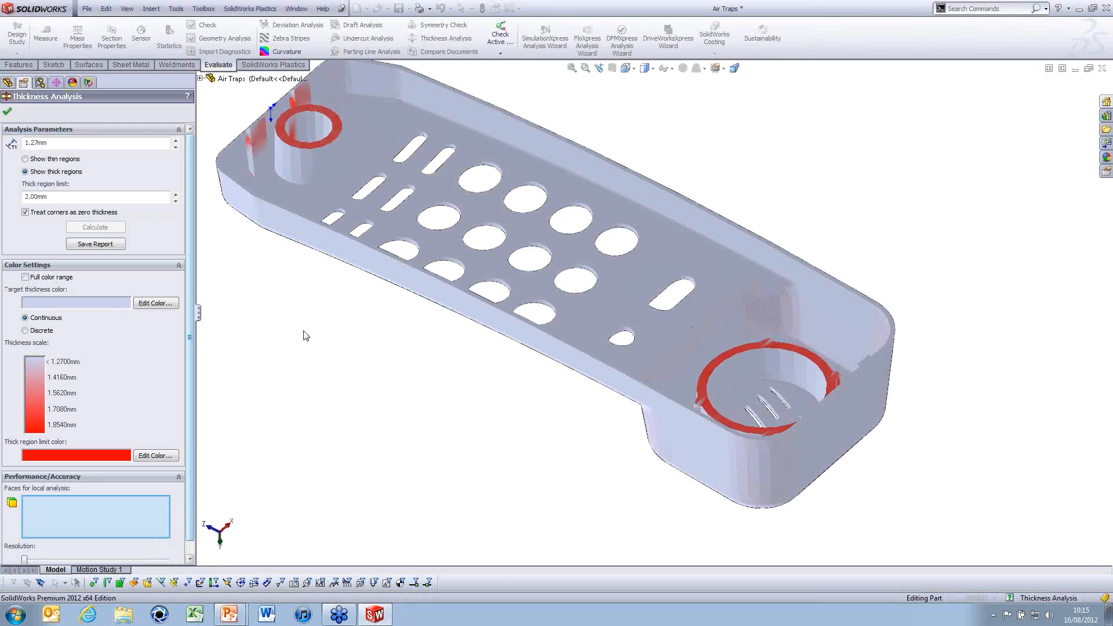
pyautogui.moveTo(513, 430); pyautogui.dragTo(536, 461, button='middle')
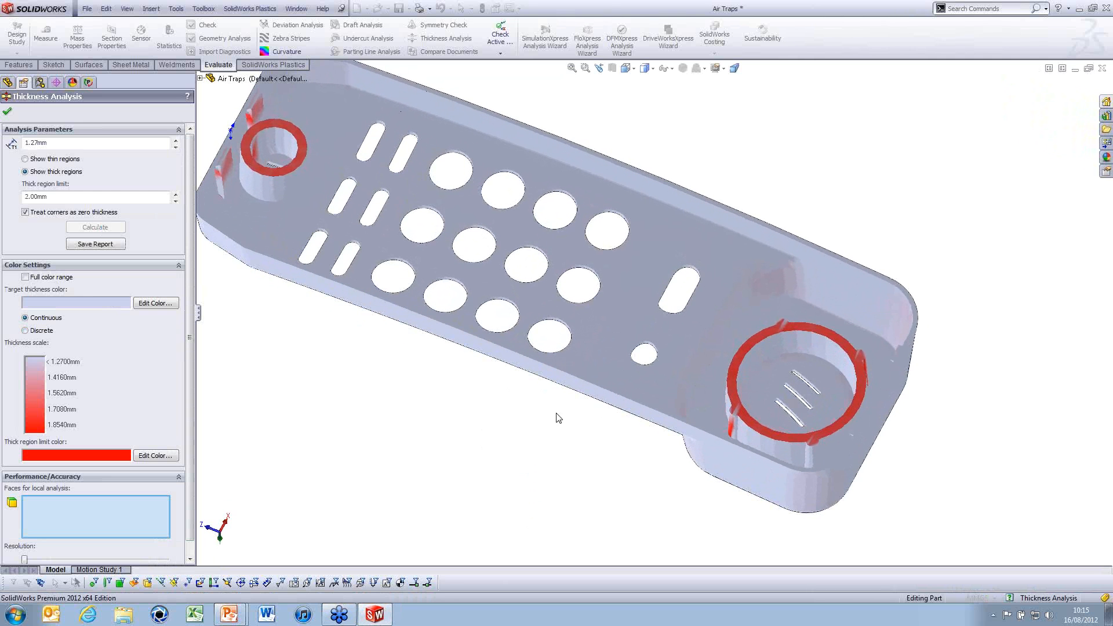
pyautogui.moveTo(738, 383)
pyautogui.scroll(-2, 822, 377)
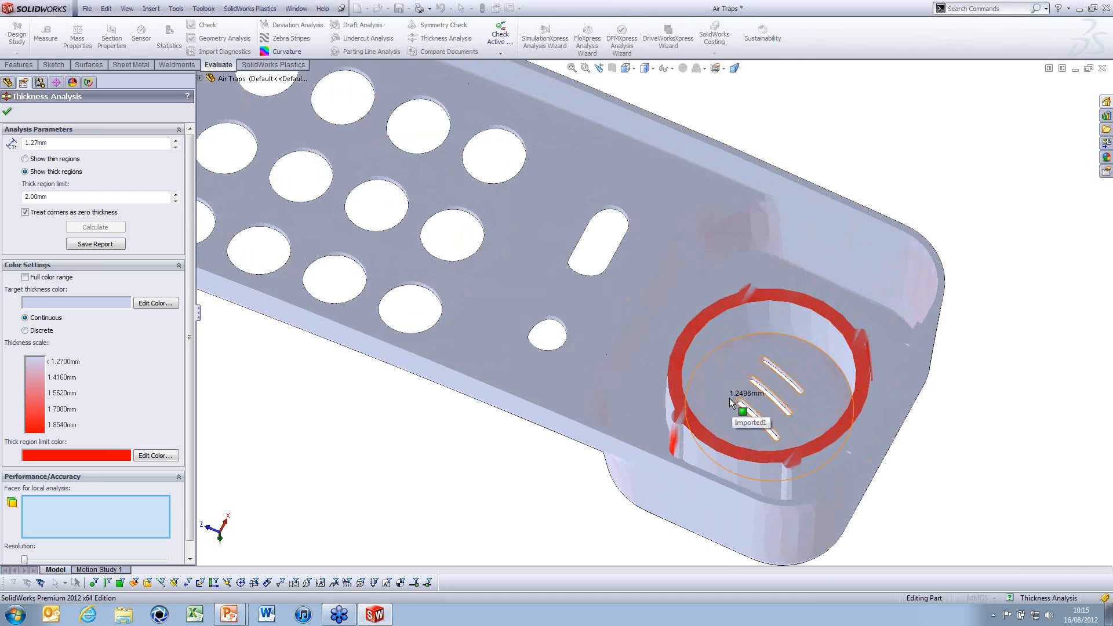
pyautogui.click(8, 113)
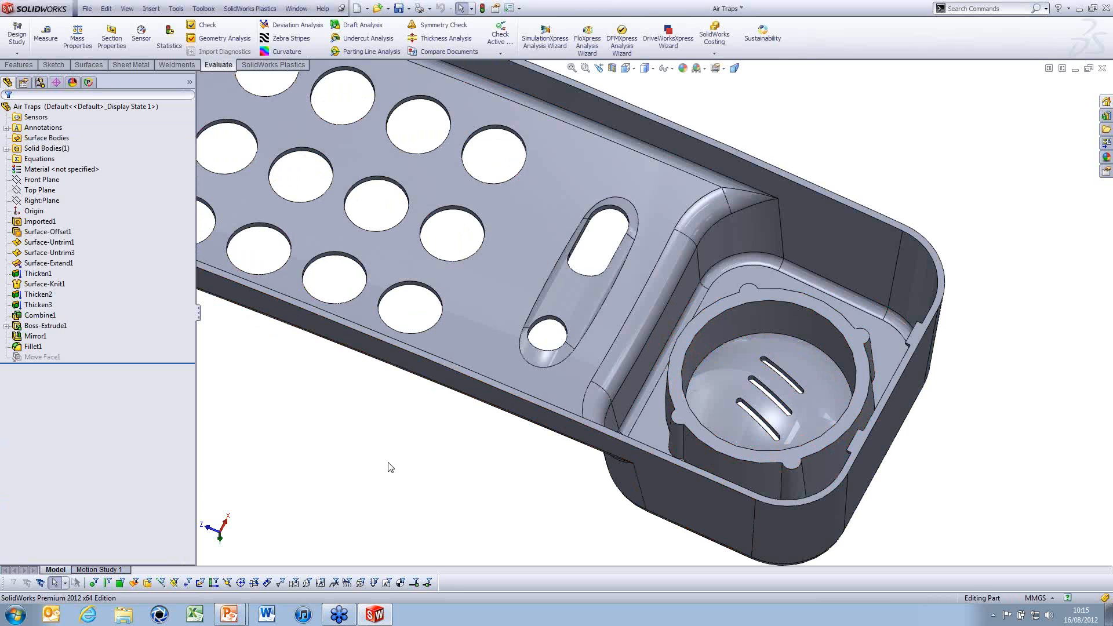
# Inspect the round cup's wall, and switch to the open part Air Traps Mod to compare the same cup
pyautogui.scroll(5, 571, 356)
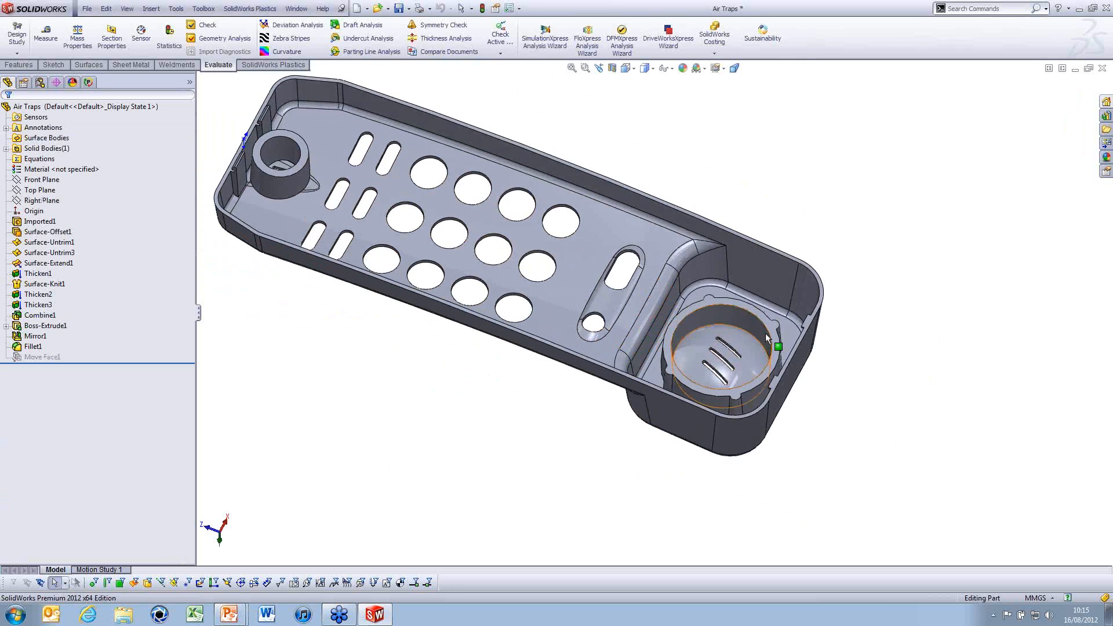
pyautogui.scroll(-4, 699, 325)
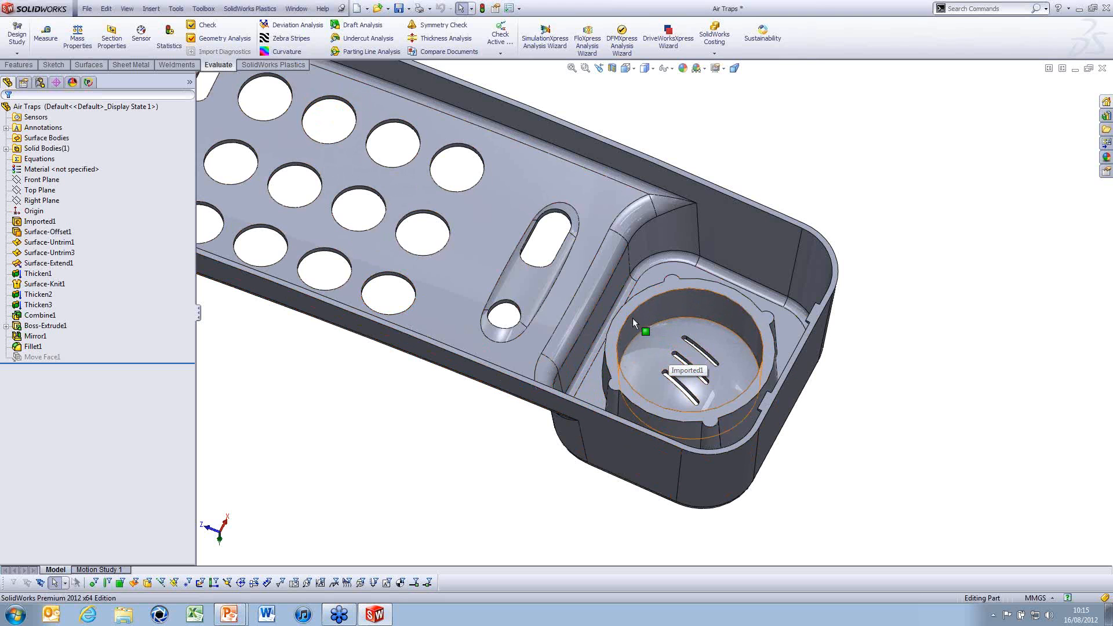
pyautogui.click(296, 8)
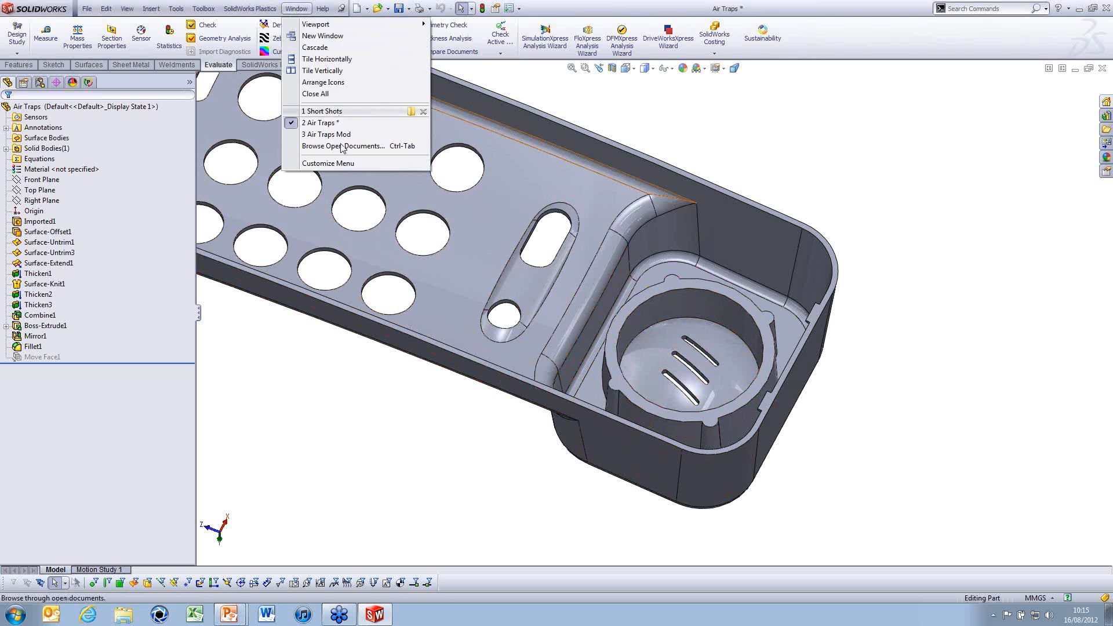
pyautogui.click(412, 134)
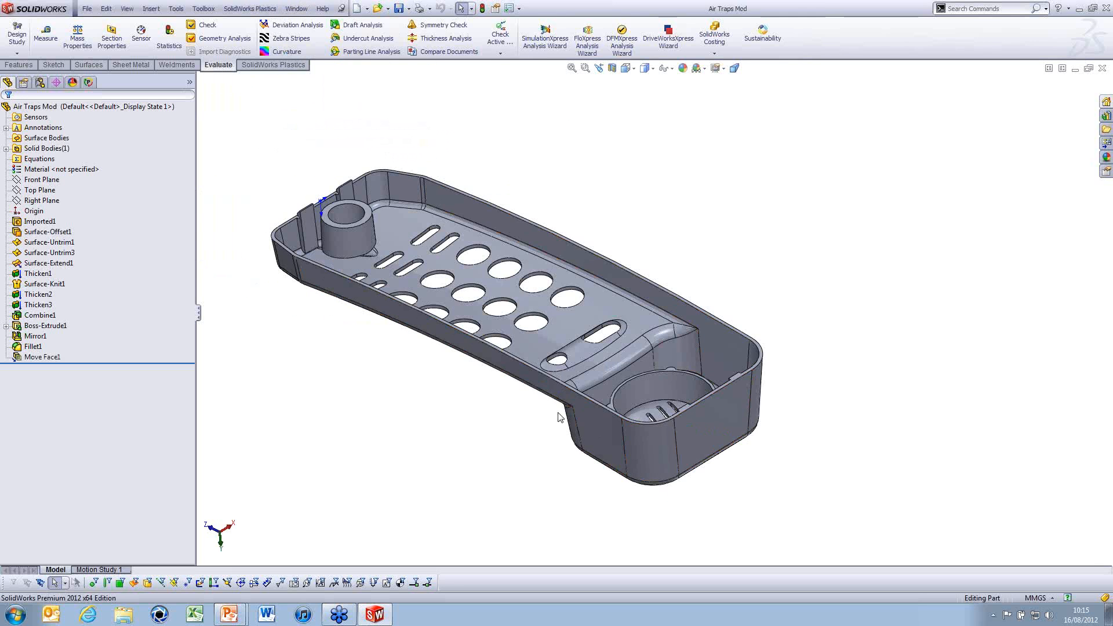
pyautogui.scroll(-8, 559, 418)
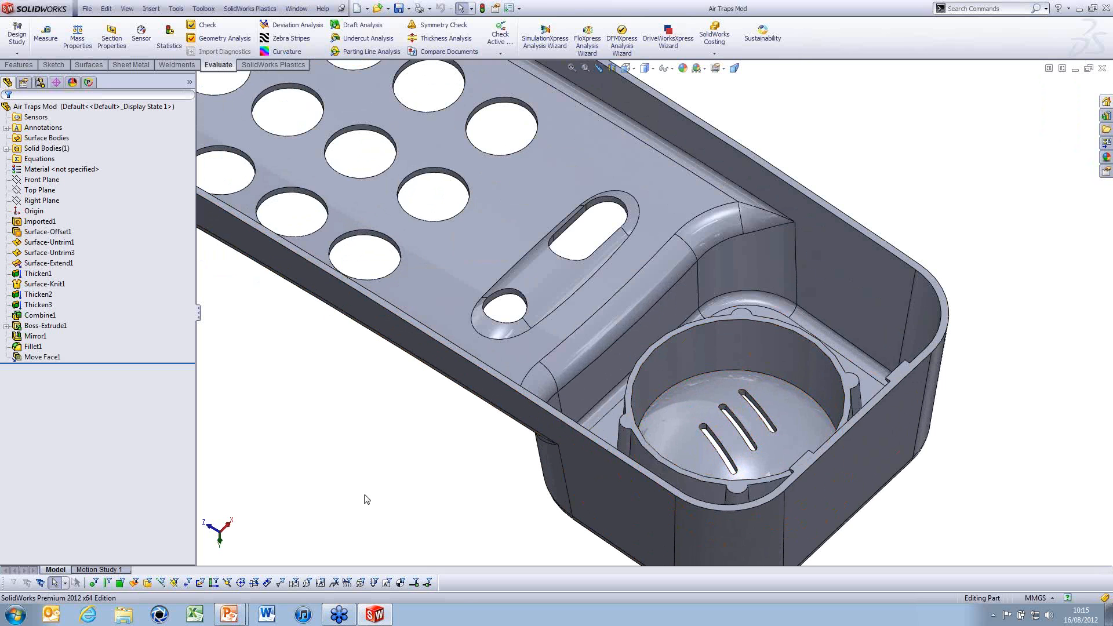
# Open the plastics study of Air Traps Mod and assign the polymer (P) BASF NOVOLEN 1100 H to it
pyautogui.click(89, 82)
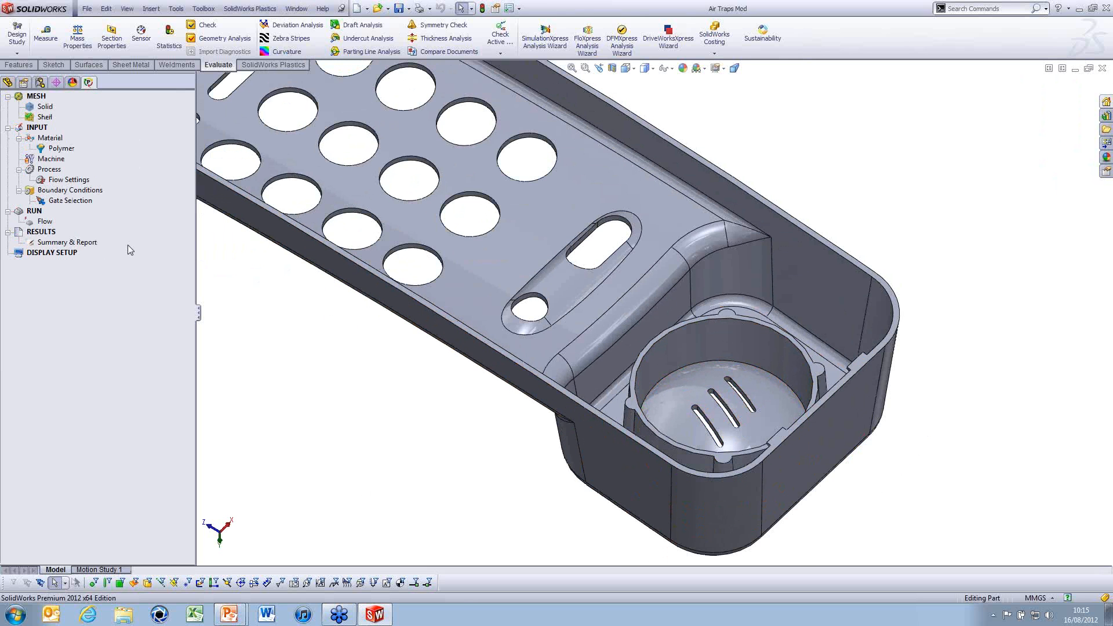
pyautogui.rightClick(43, 223)
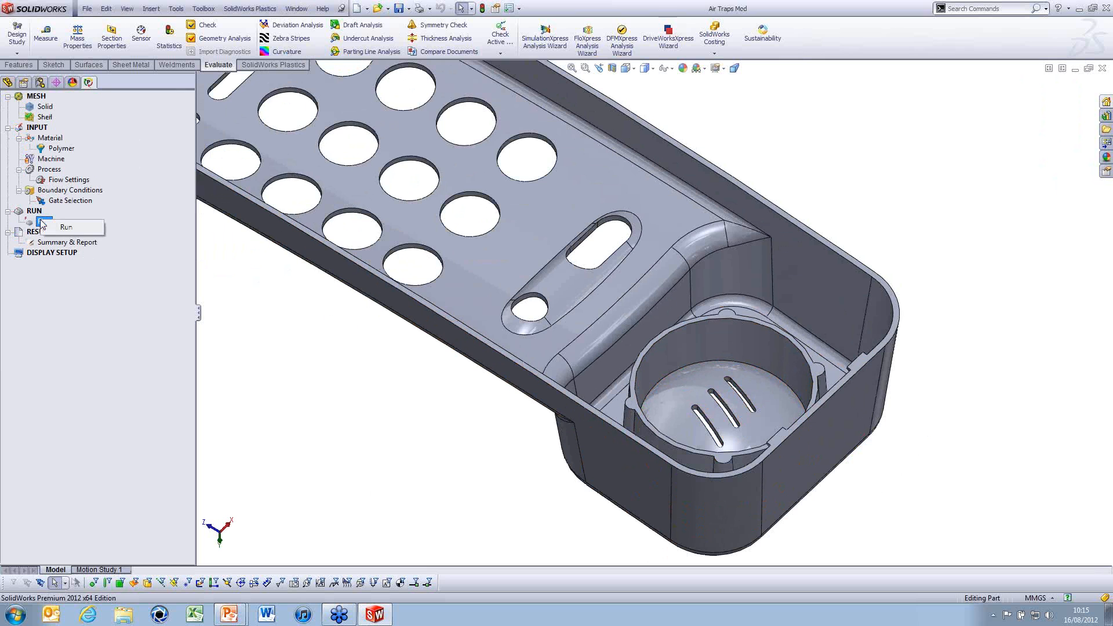
pyautogui.click(224, 275)
pyautogui.scroll(3, 621, 311)
pyautogui.moveTo(618, 307)
pyautogui.mouseDown(button='middle')
pyautogui.moveTo(605, 295)
pyautogui.moveTo(597, 220)
pyautogui.mouseUp(button='middle')
pyautogui.scroll(-1, 556, 198)
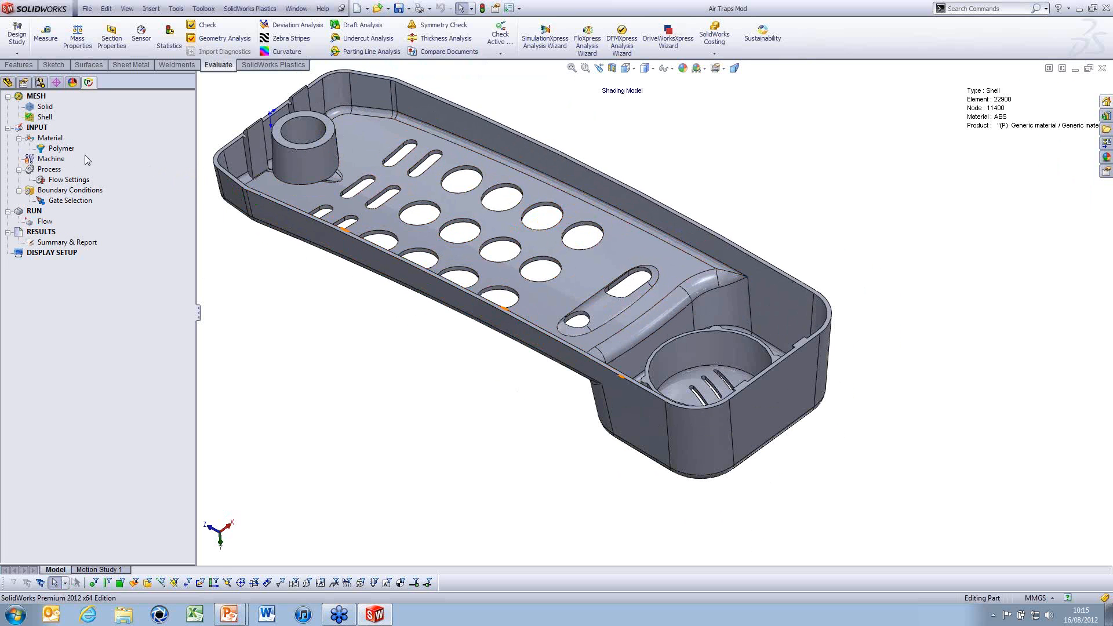
pyautogui.rightClick(53, 150)
pyautogui.click(64, 166)
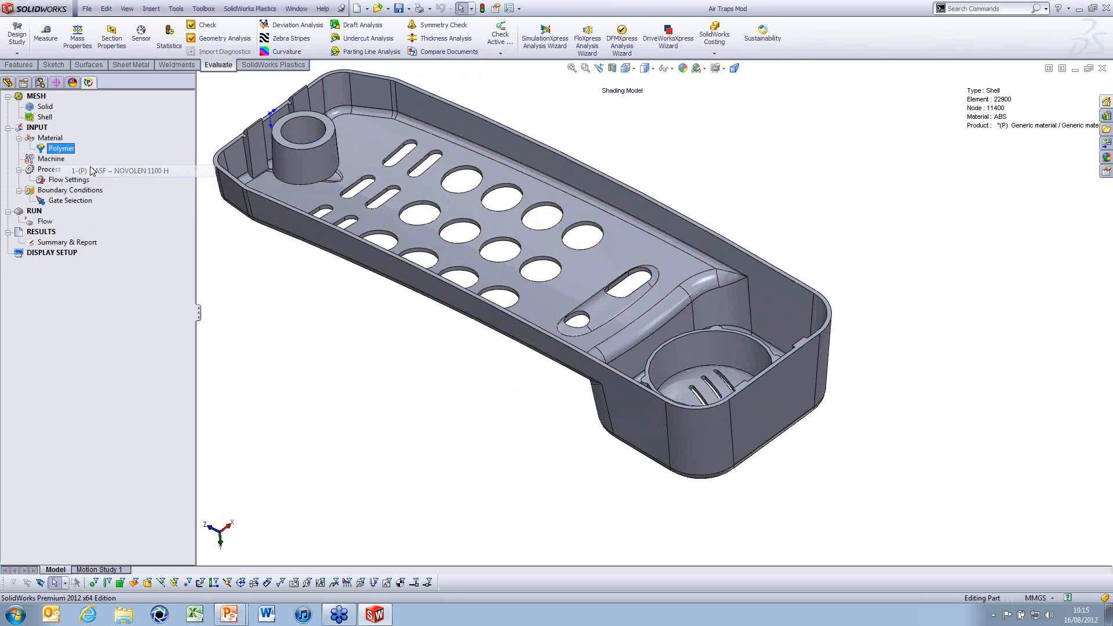
# Accept the default machine and the flow settings with automatic filling time, 240 °C melt temperature and 50 °C mold temperature
pyautogui.rightClick(53, 159)
pyautogui.click(102, 168)
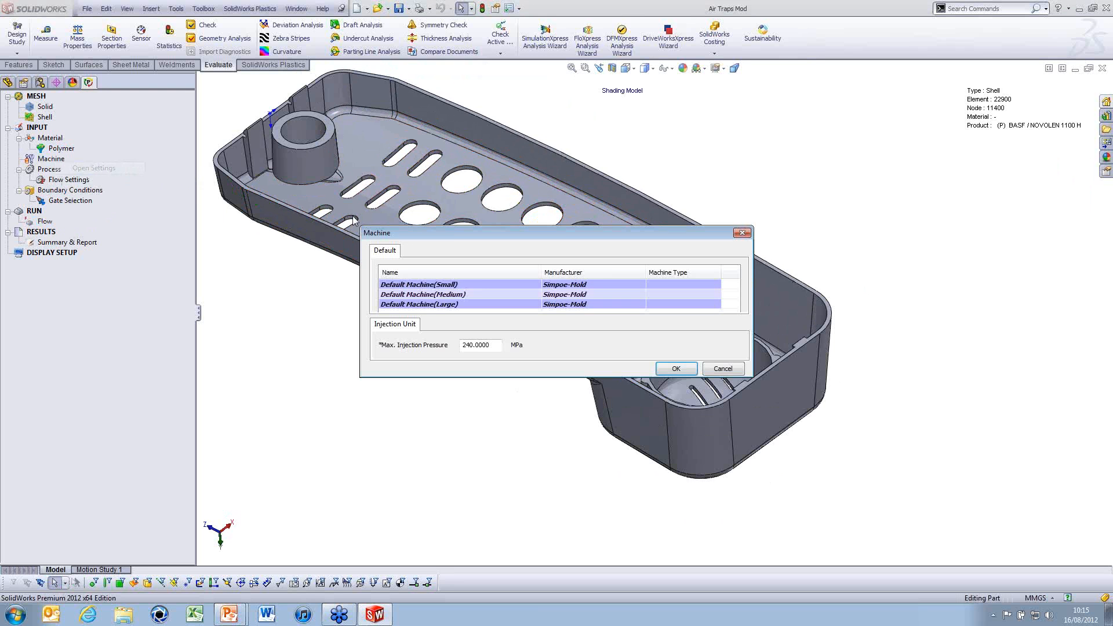
pyautogui.click(674, 368)
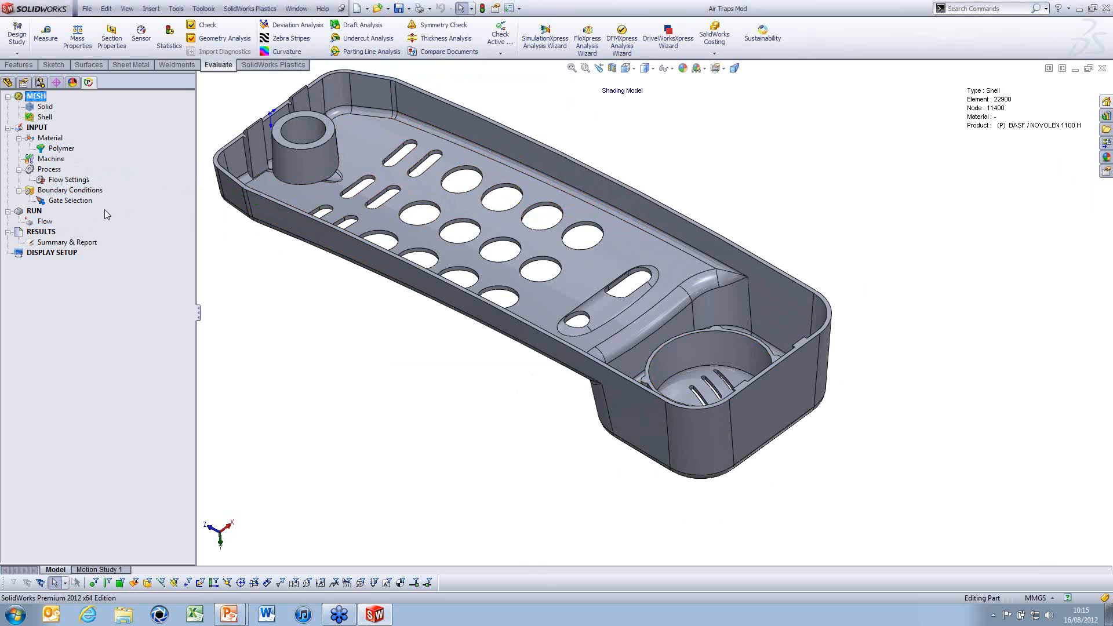
pyautogui.rightClick(79, 181)
pyautogui.click(116, 191)
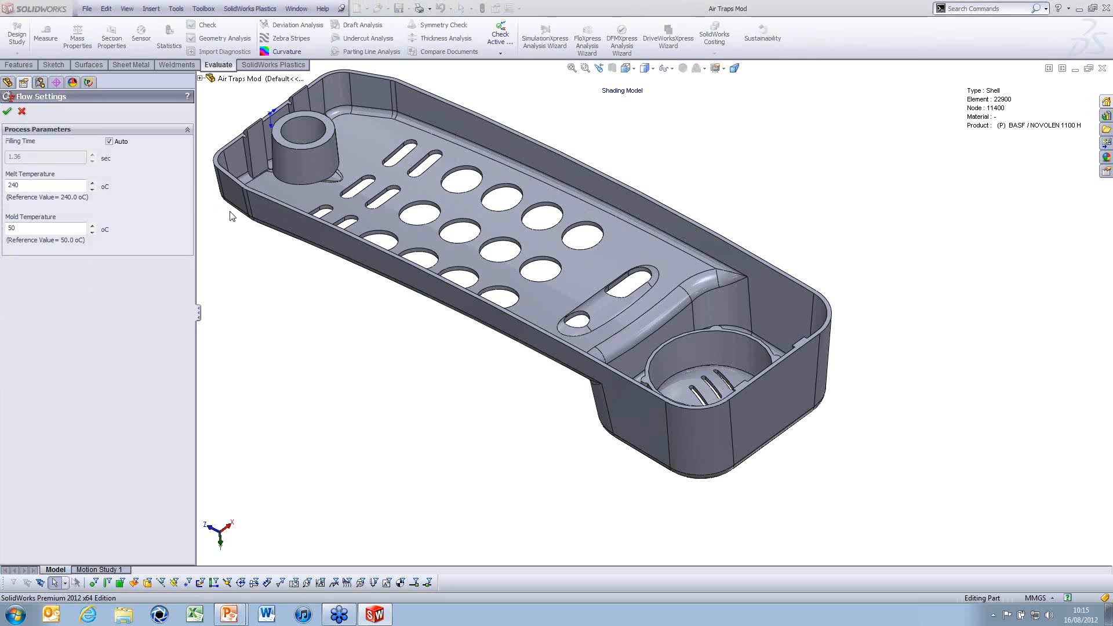
pyautogui.click(8, 109)
# Add an injection gate on the outer rim edge beside the round cup
pyautogui.rightClick(65, 202)
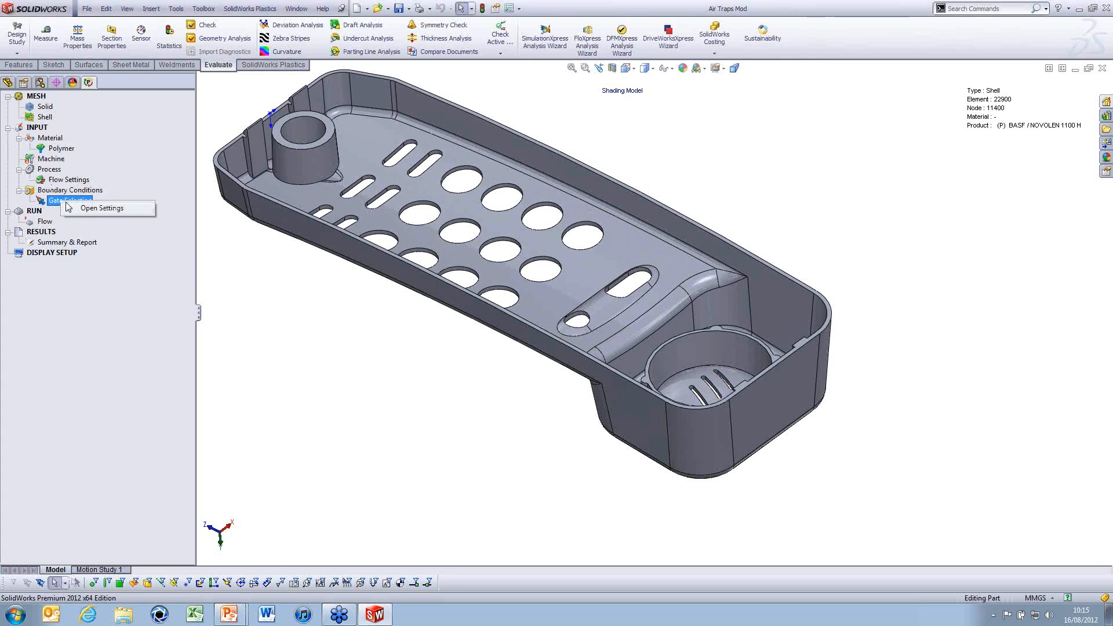
pyautogui.click(104, 211)
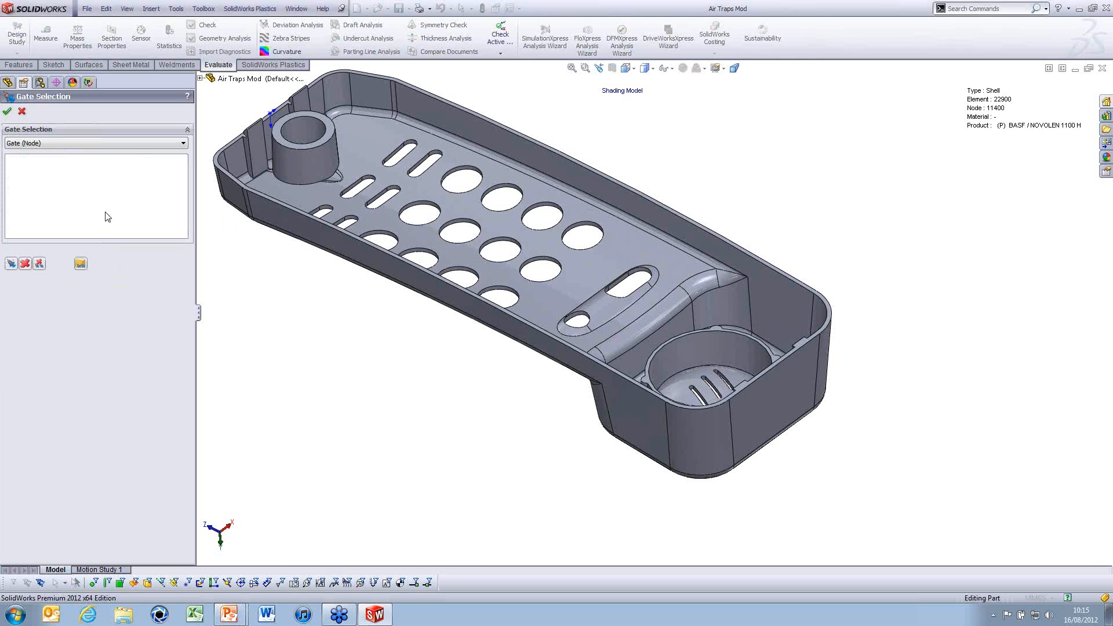
pyautogui.click(779, 365)
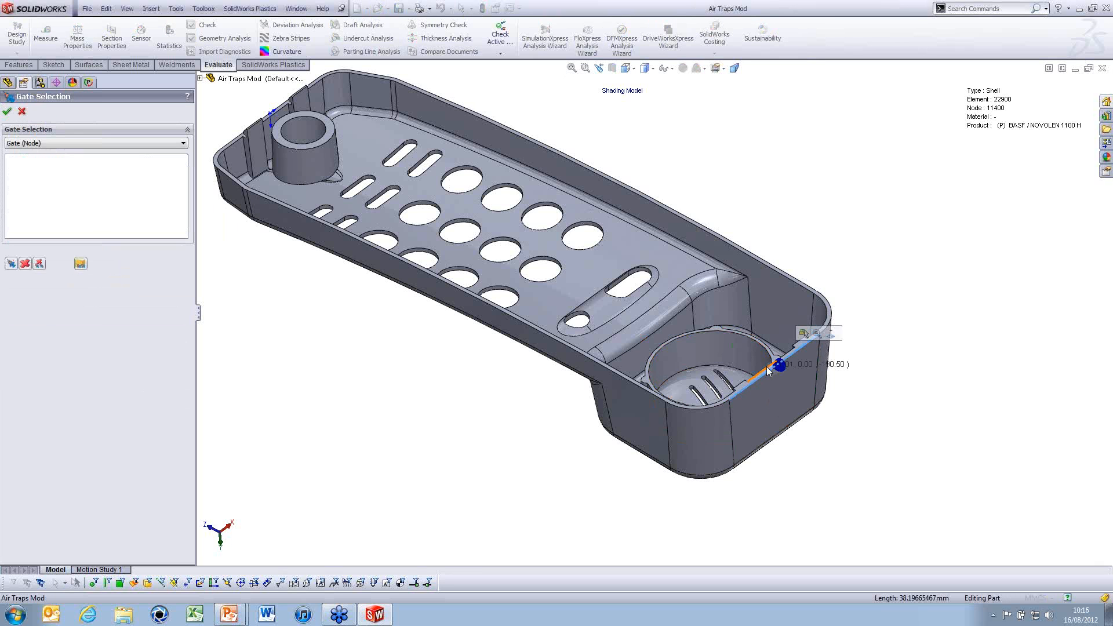
pyautogui.click(11, 264)
pyautogui.click(7, 111)
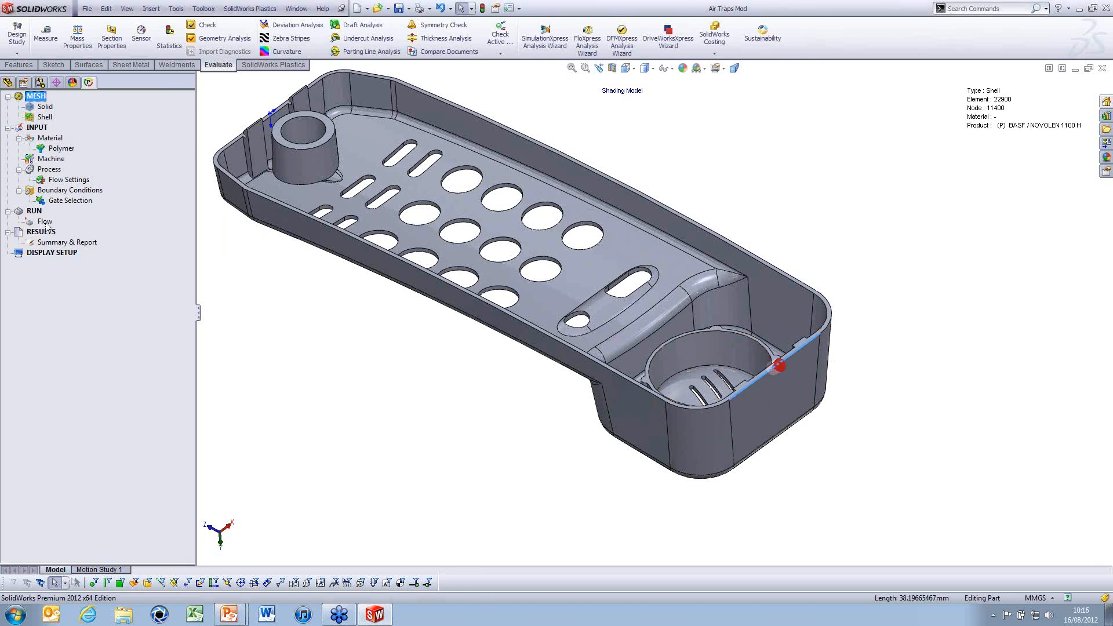
# Run the Flow analysis on Air Traps Mod and move the Analysis Manager window clear of the part
pyautogui.rightClick(44, 226)
pyautogui.click(70, 235)
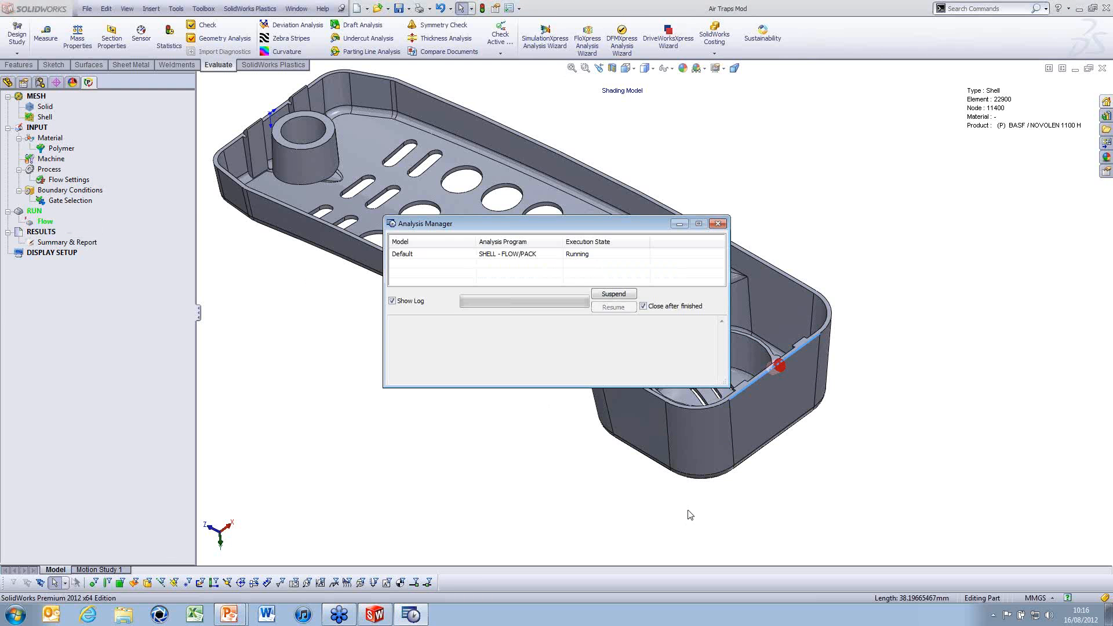
pyautogui.moveTo(982, 96); pyautogui.dragTo(955, 89)
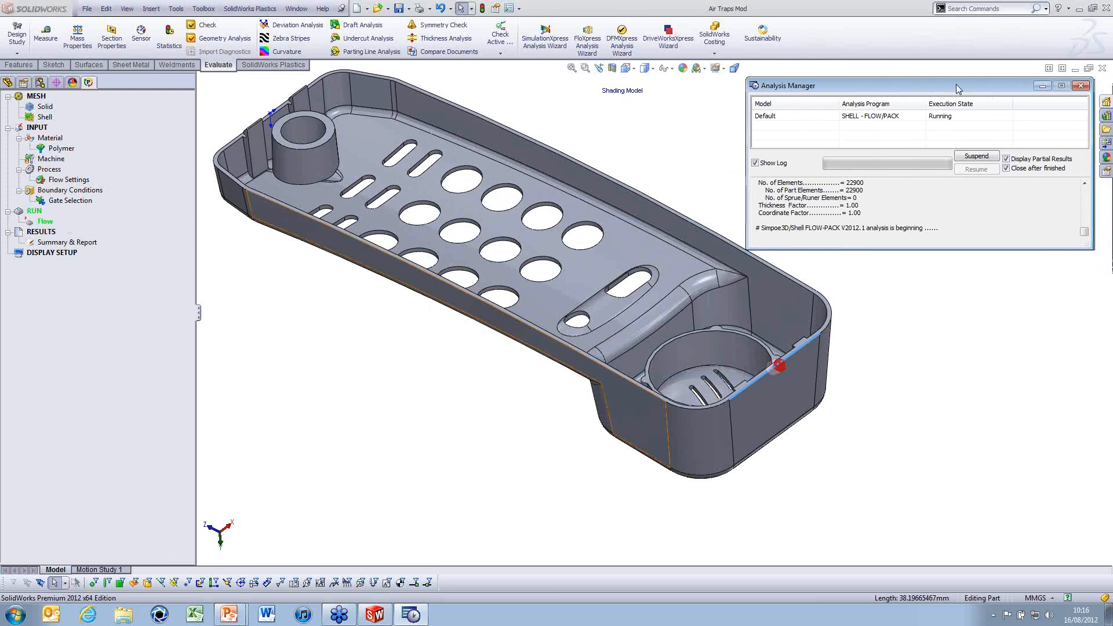
# Examine the partial Fill Time results around the round cup and across the whole part, and play the fill animation
pyautogui.moveTo(746, 454); pyautogui.dragTo(754, 483, button='middle')
pyautogui.scroll(-5, 844, 394)
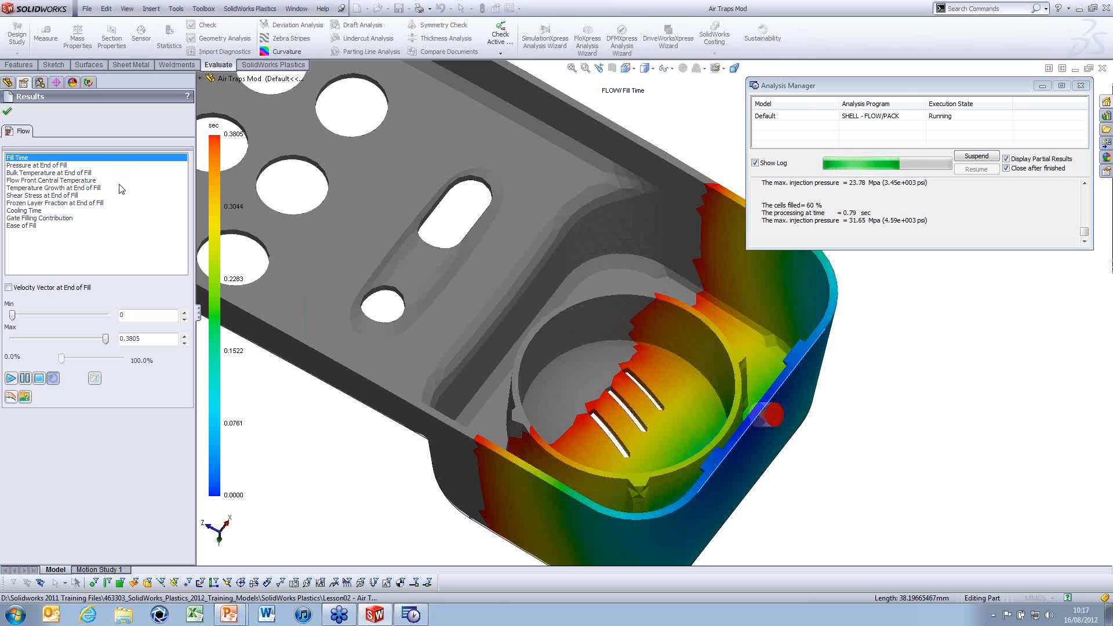
pyautogui.click(54, 161)
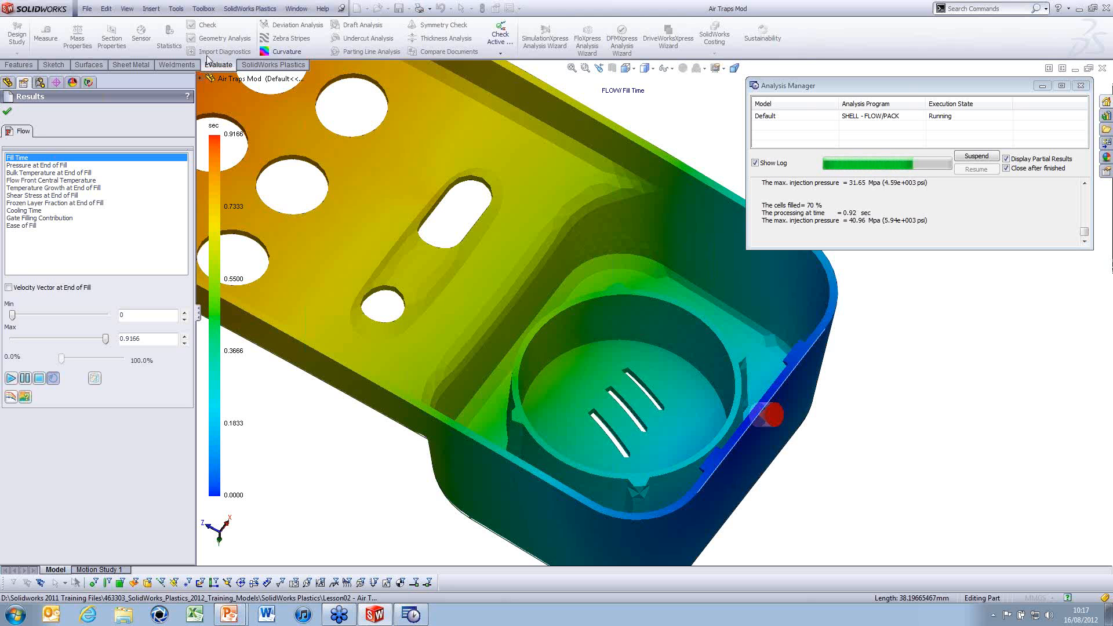
pyautogui.scroll(8, 488, 299)
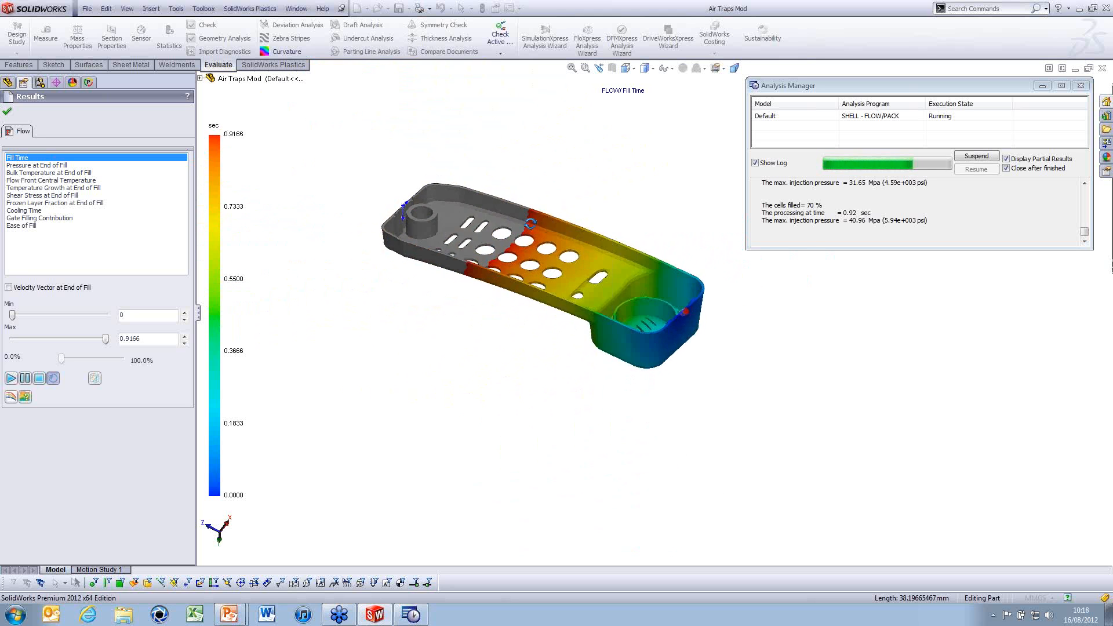
pyautogui.scroll(-3, 544, 221)
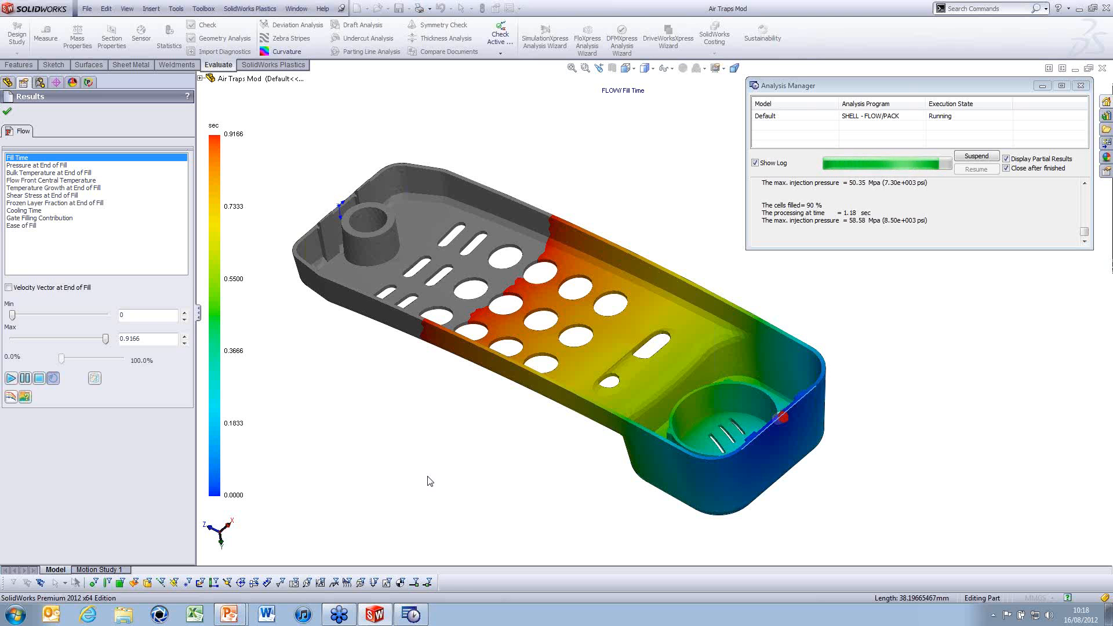
pyautogui.click(11, 378)
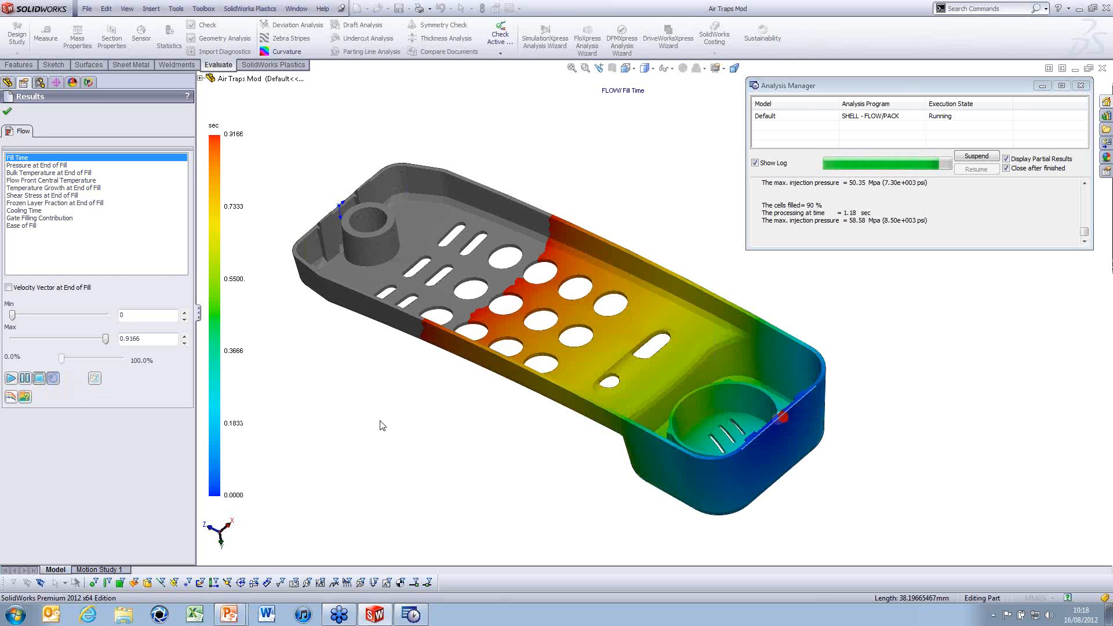
# Switch to the PowerPoint slide show, advance to the Summary slide, and move the Analysis Manager window off its text
pyautogui.hotkey('alt', 'Tab')
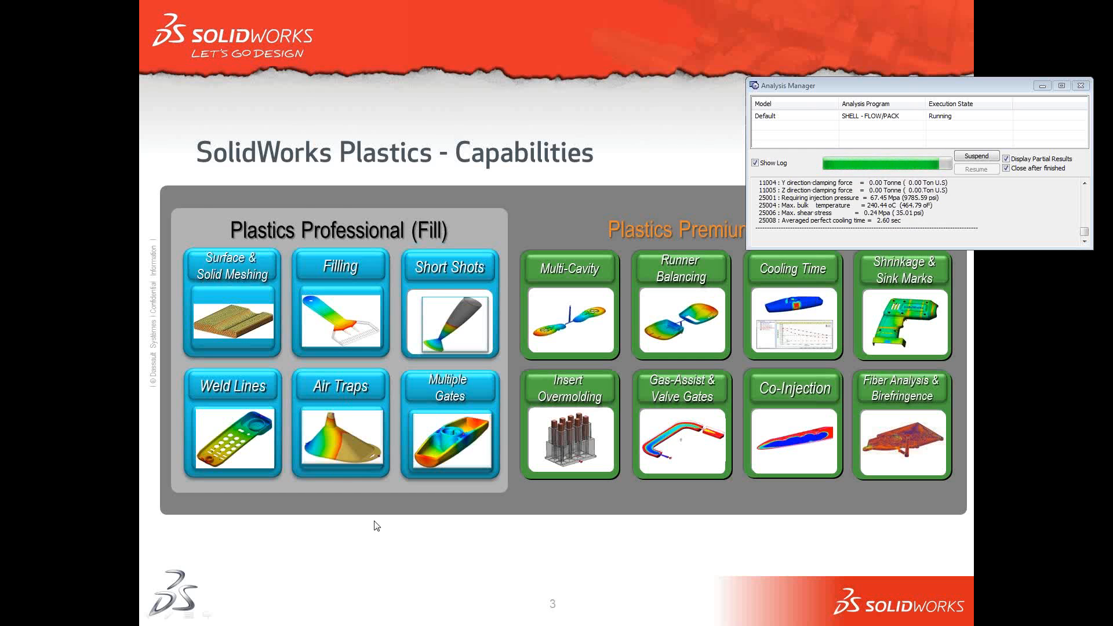
pyautogui.click(410, 541)
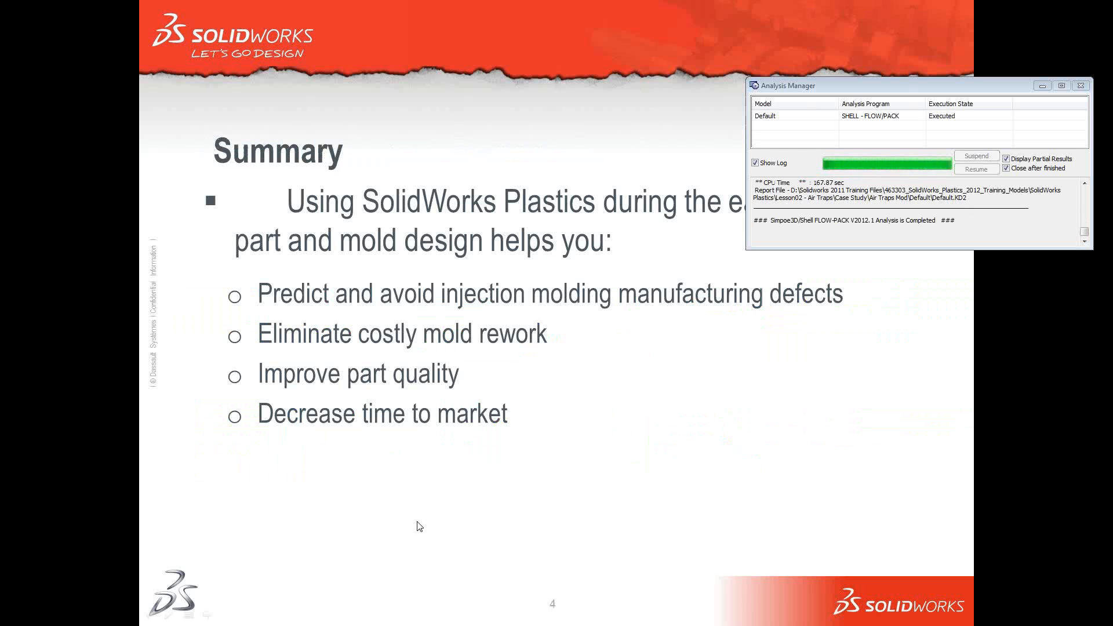
pyautogui.moveTo(800, 90); pyautogui.dragTo(812, 15)
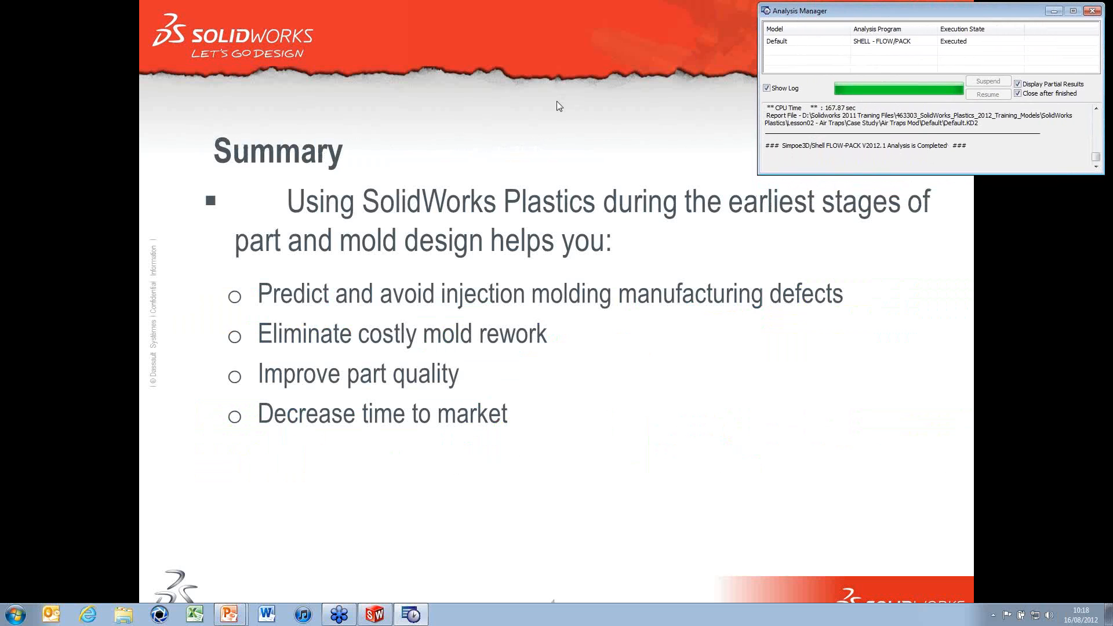
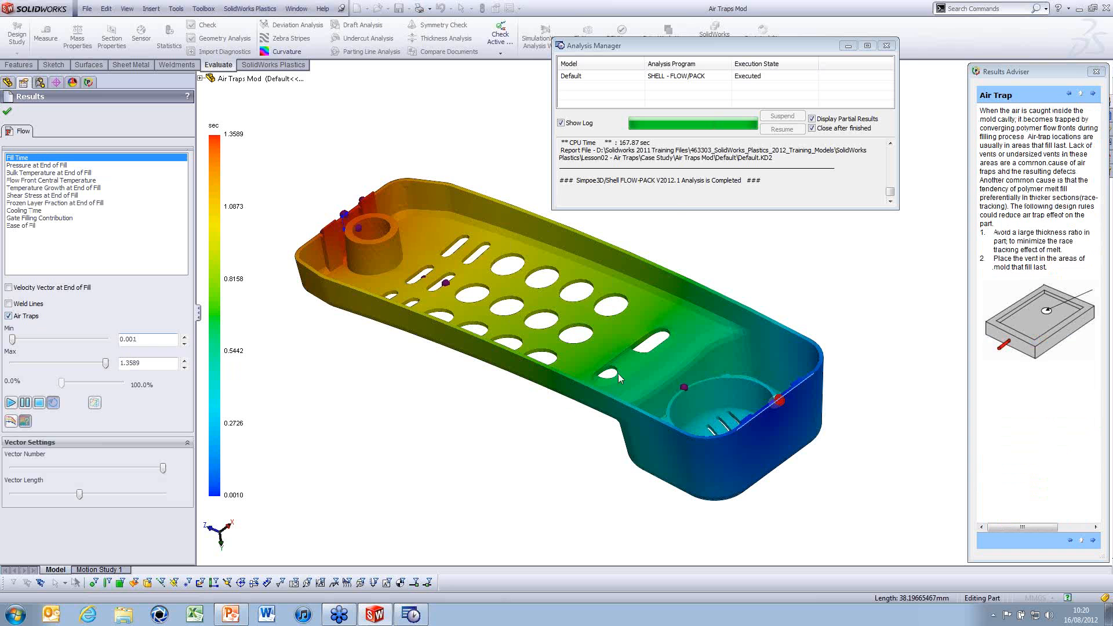
# Inspect the air trap locations on the Fill Time plot at the round cup, the small boss and the end wall
pyautogui.scroll(-3, 798, 396)
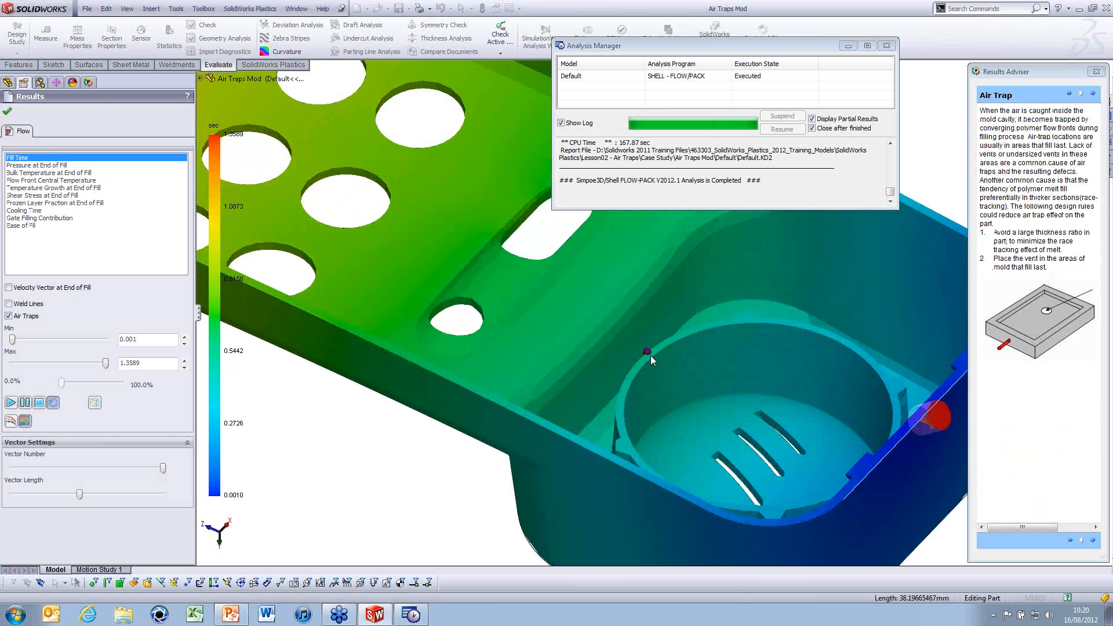
pyautogui.scroll(5, 650, 351)
pyautogui.scroll(-2, 325, 152)
pyautogui.scroll(-4, 325, 152)
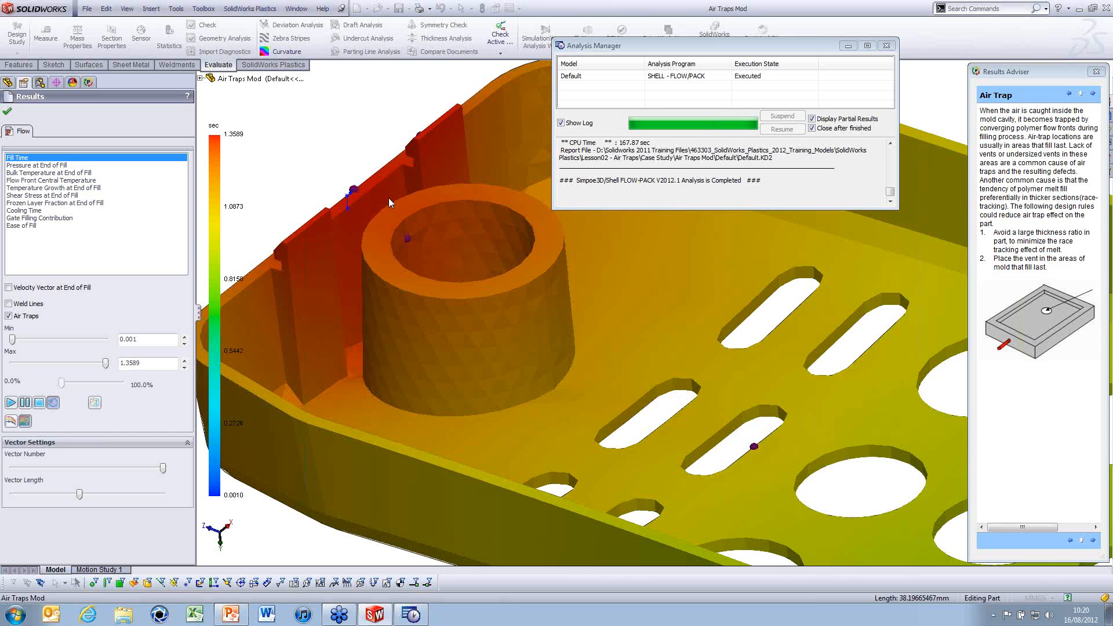
pyautogui.moveTo(389, 197); pyautogui.dragTo(404, 215, button='middle')
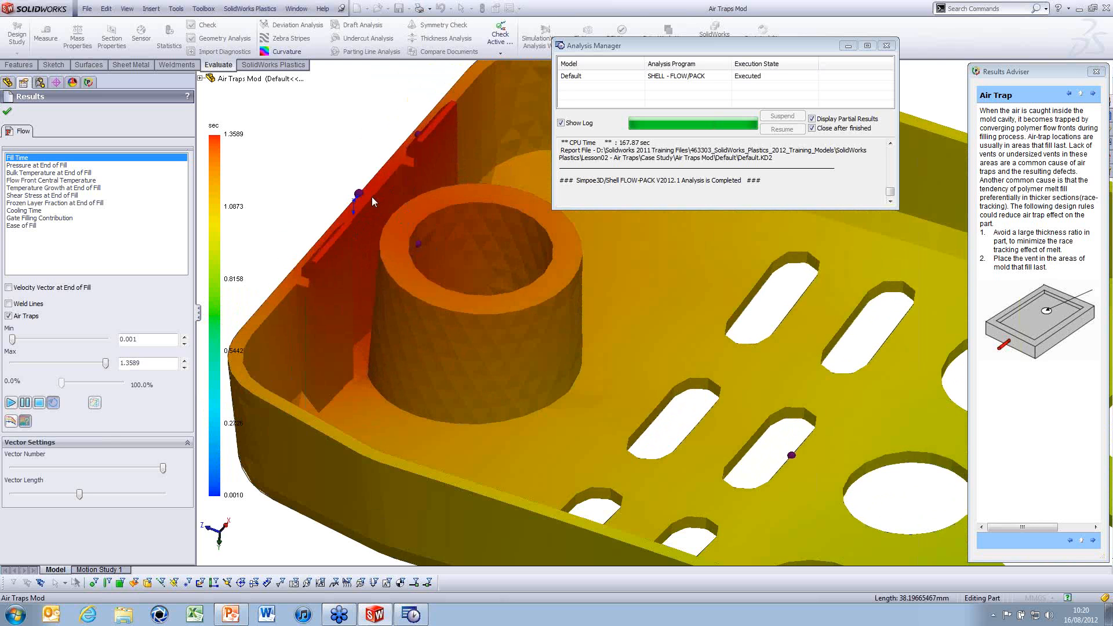
pyautogui.scroll(10, 424, 224)
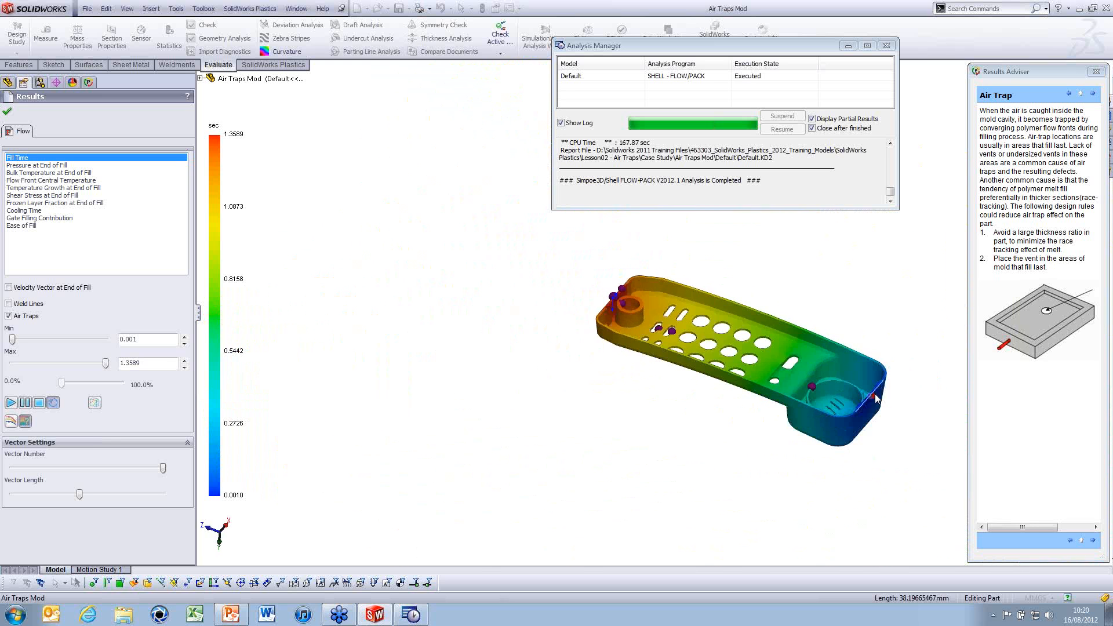
pyautogui.scroll(-2, 876, 399)
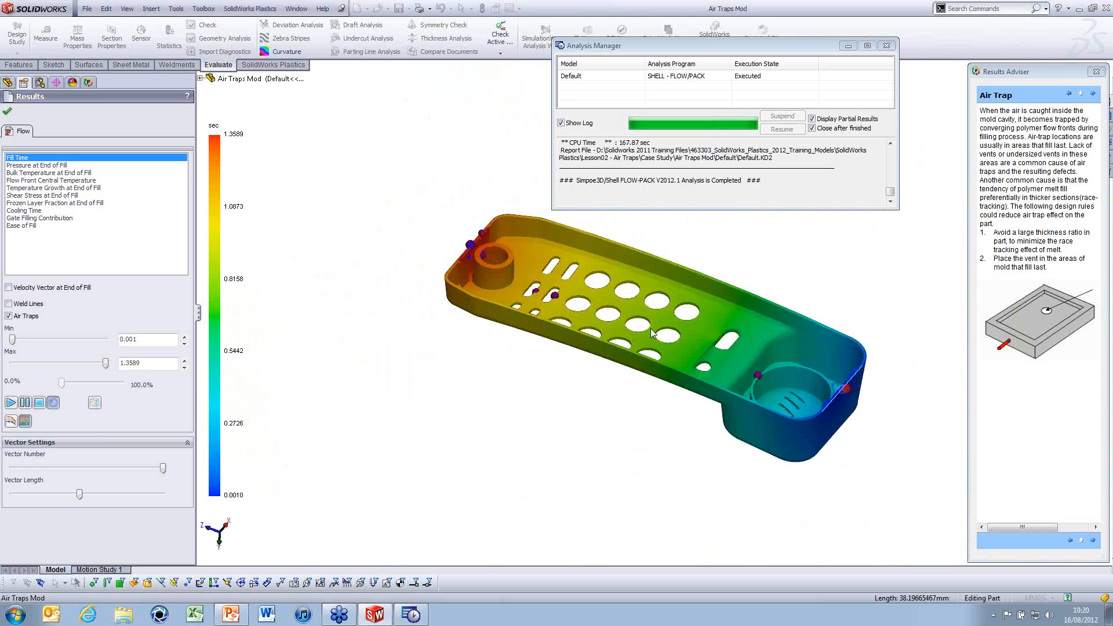
# Hide the air traps, display the weld lines on the Fill Time result, and inspect them around the floor holes and slots
pyautogui.click(22, 317)
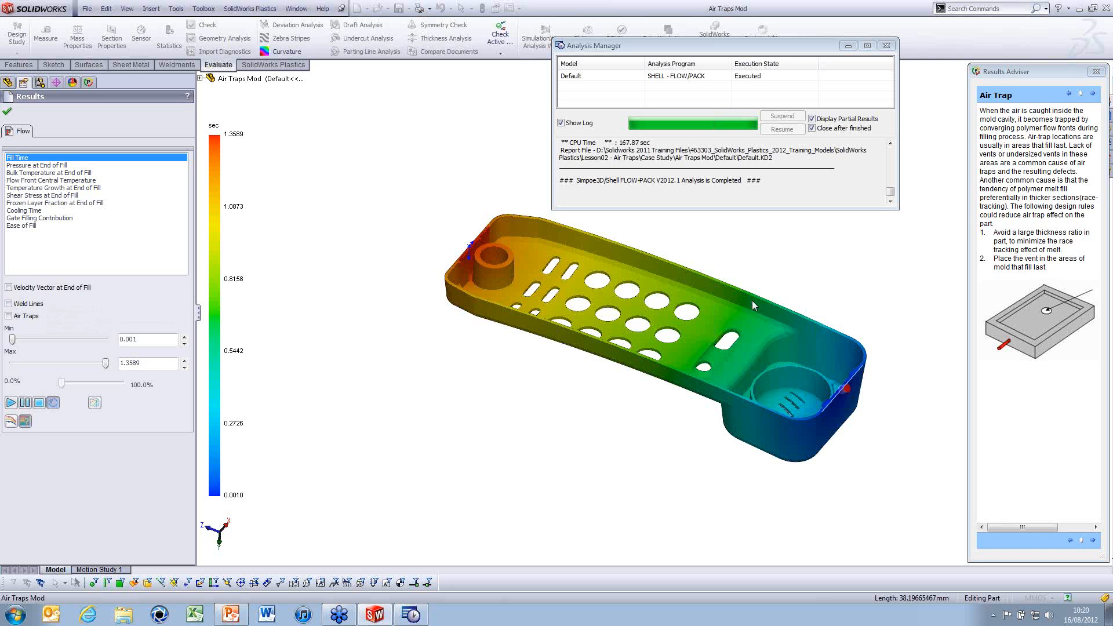
pyautogui.scroll(-4, 696, 330)
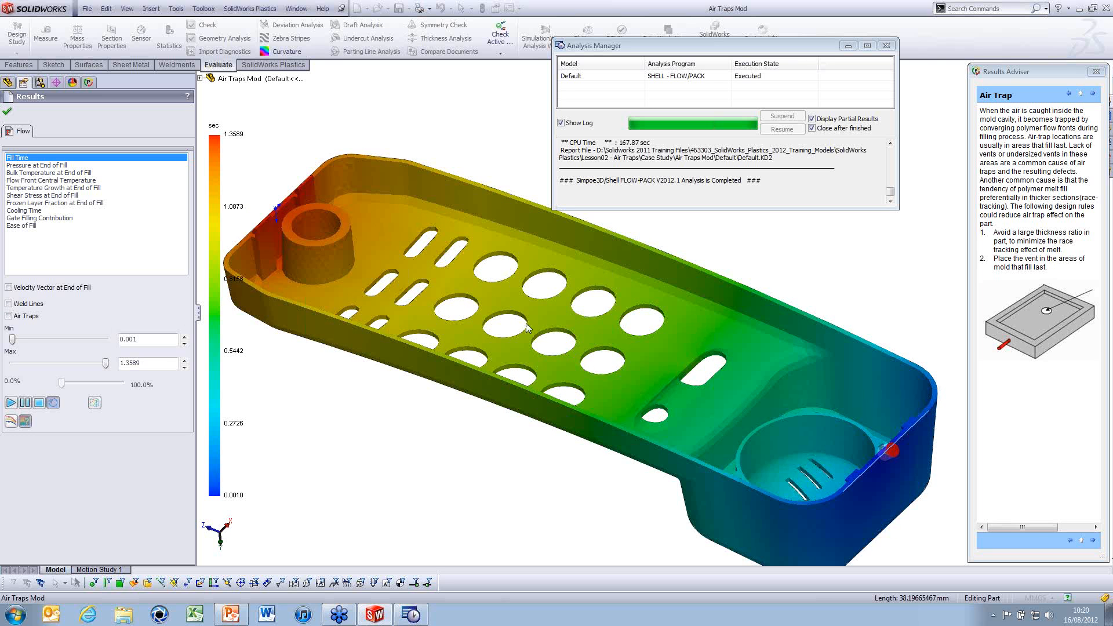
pyautogui.click(25, 306)
pyautogui.moveTo(470, 298); pyautogui.dragTo(487, 352, button='middle')
pyautogui.scroll(-3, 503, 327)
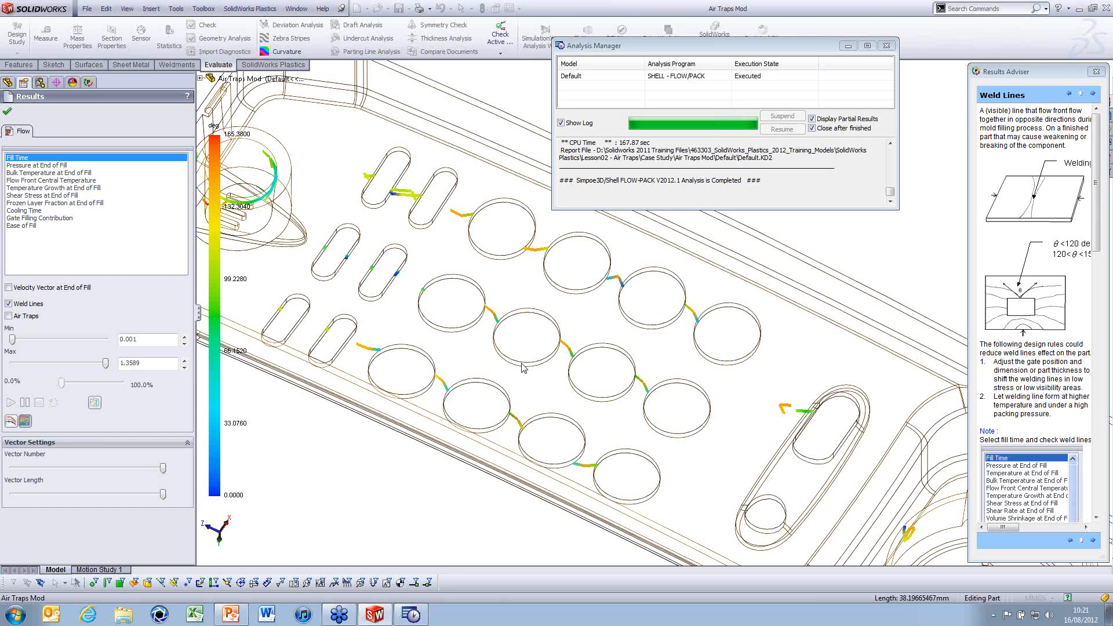
pyautogui.scroll(3, 528, 380)
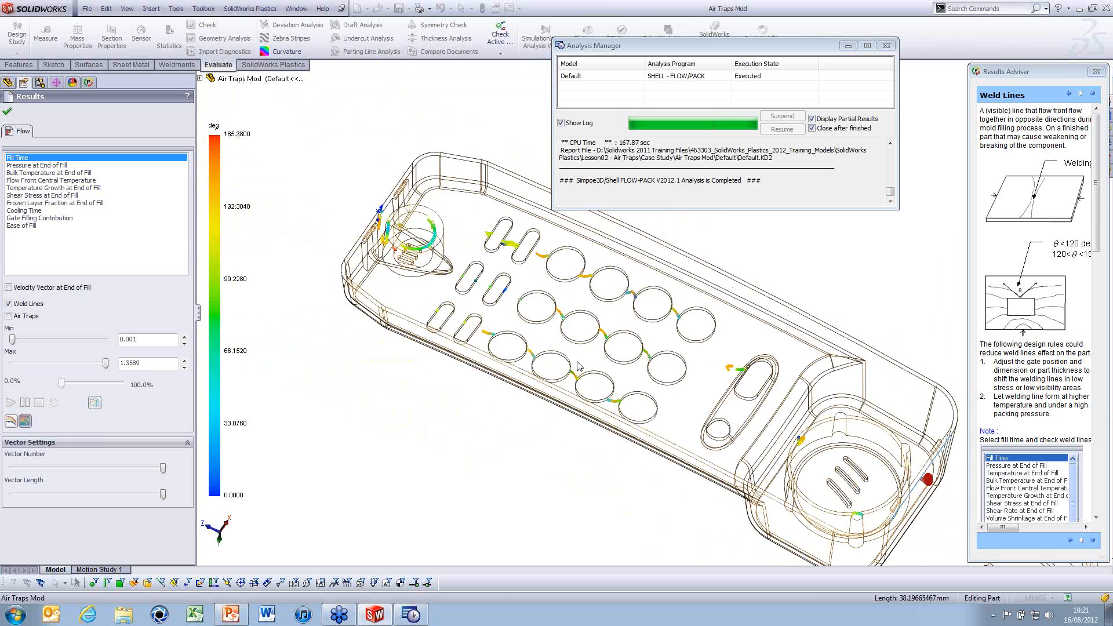
pyautogui.moveTo(578, 358); pyautogui.dragTo(545, 305, button='middle')
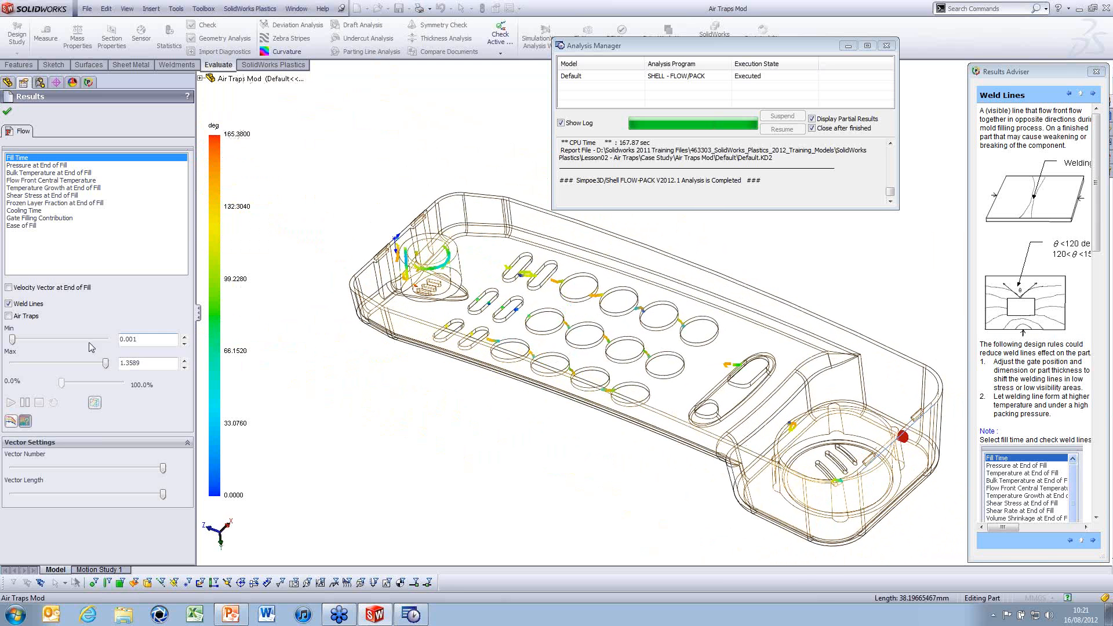
# Hide the weld lines and review the Pressure at End of Fill, Shear Stress at End of Fill and Cooling Time results
pyautogui.click(24, 305)
pyautogui.click(47, 166)
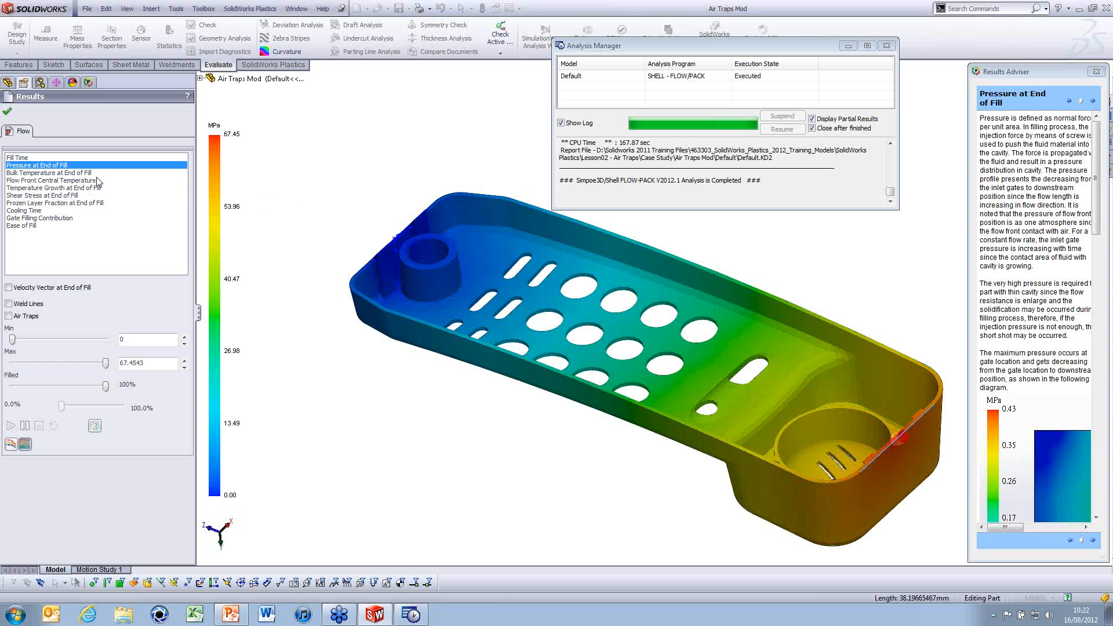
pyautogui.click(55, 197)
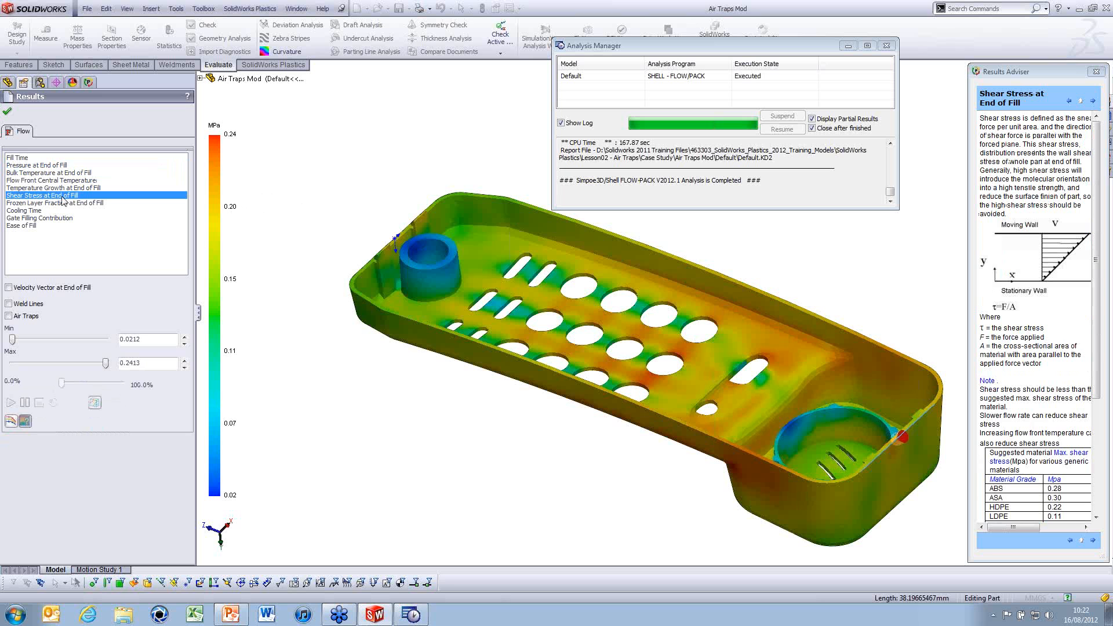
pyautogui.scroll(-5, 1078, 333)
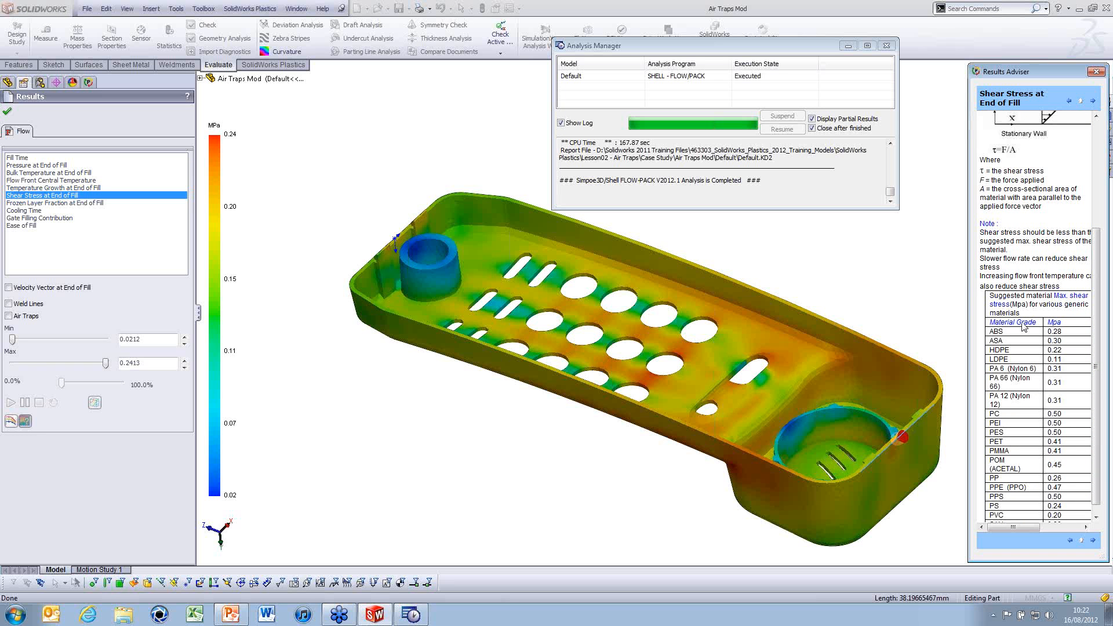
pyautogui.click(23, 212)
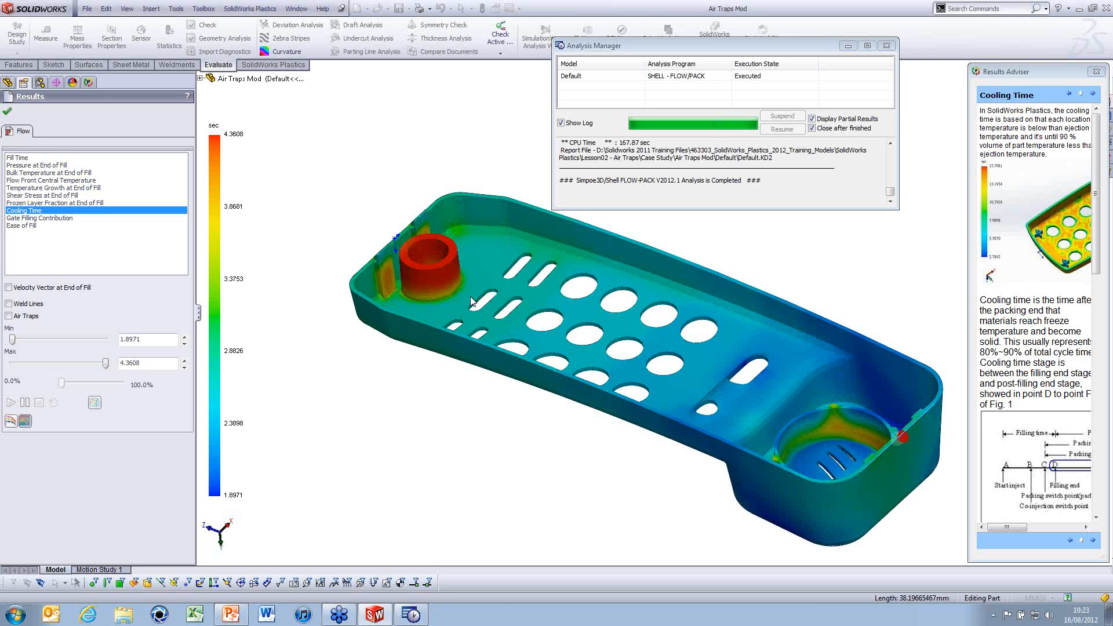
# Close the flow results and the Analysis Manager, and switch to the open part Short Shots
pyautogui.click(7, 112)
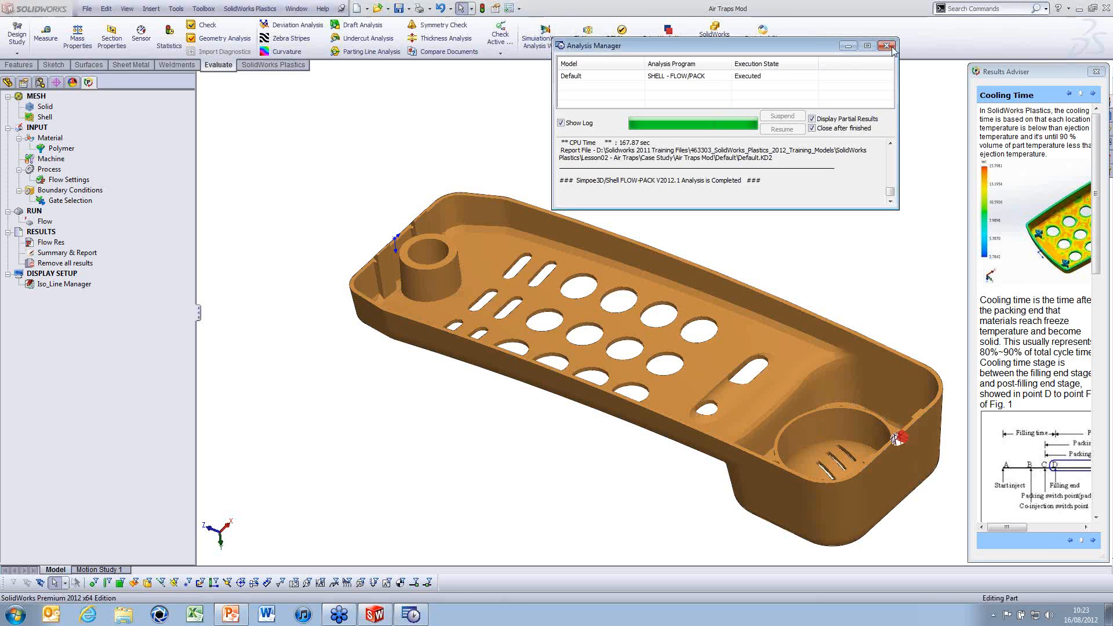
pyautogui.click(297, 8)
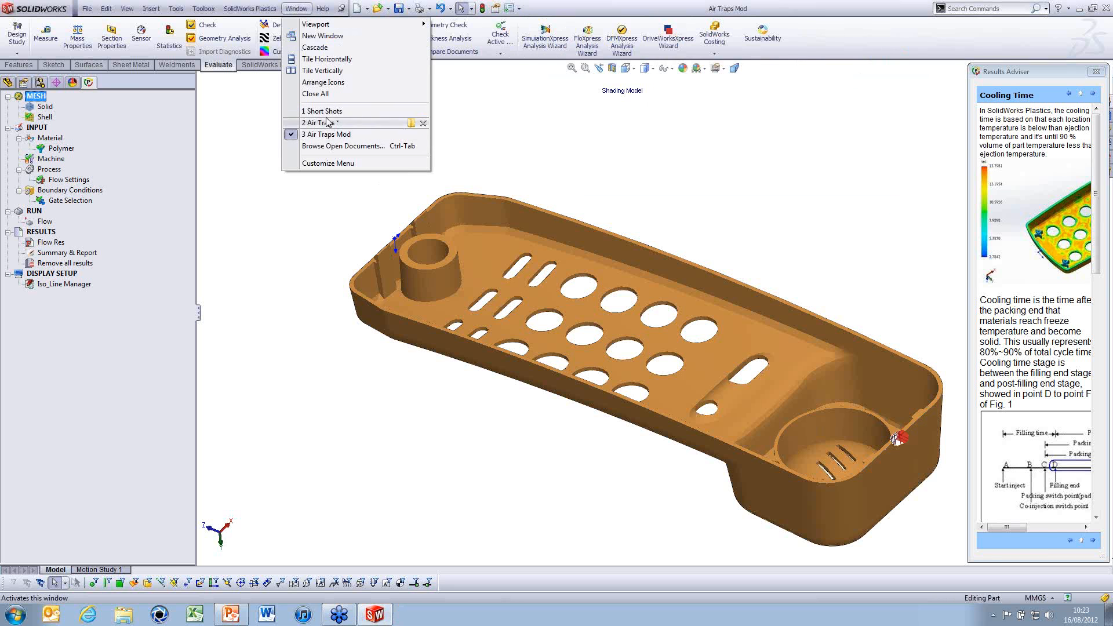
pyautogui.click(323, 111)
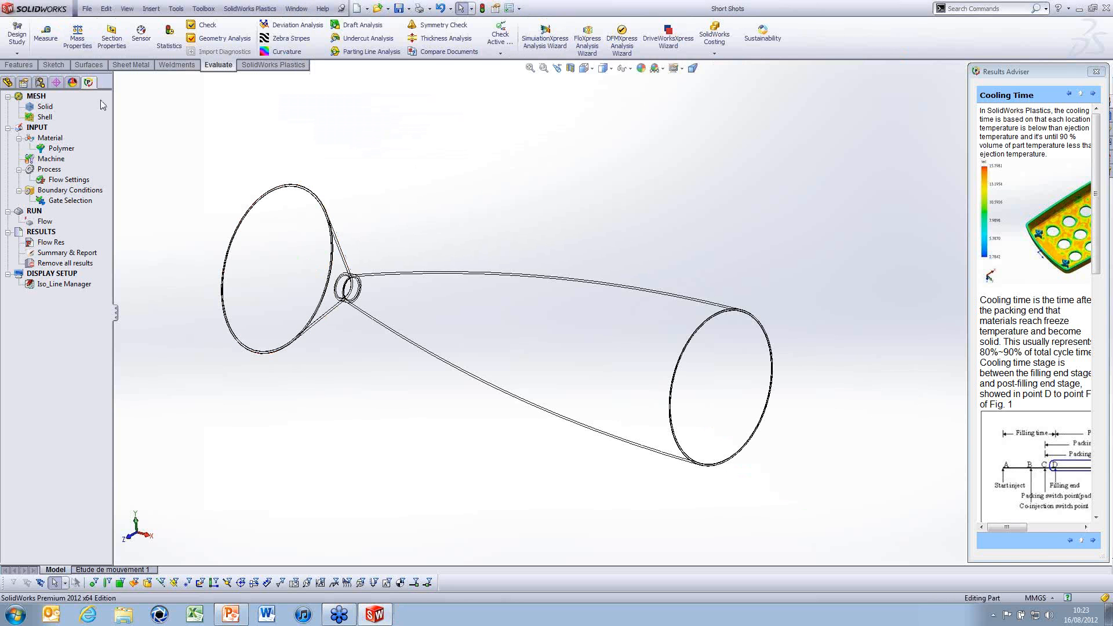
# Open the flow results of Short Shots and inspect the Fill Time plot from both ends of the part
pyautogui.rightClick(53, 244)
pyautogui.click(55, 247)
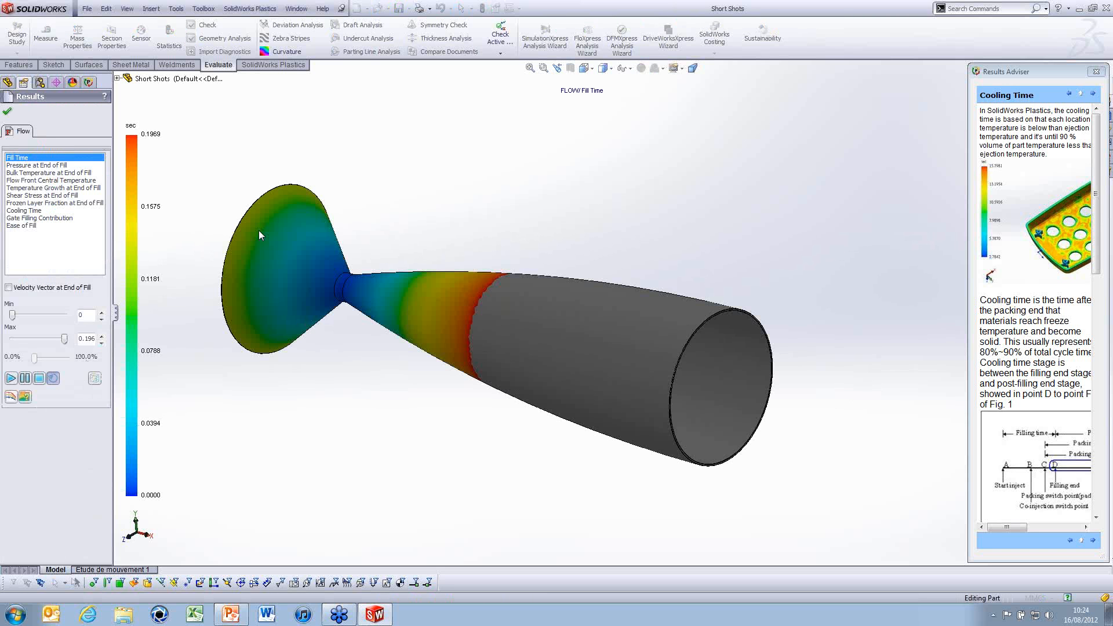
pyautogui.moveTo(326, 356); pyautogui.dragTo(422, 364, button='middle')
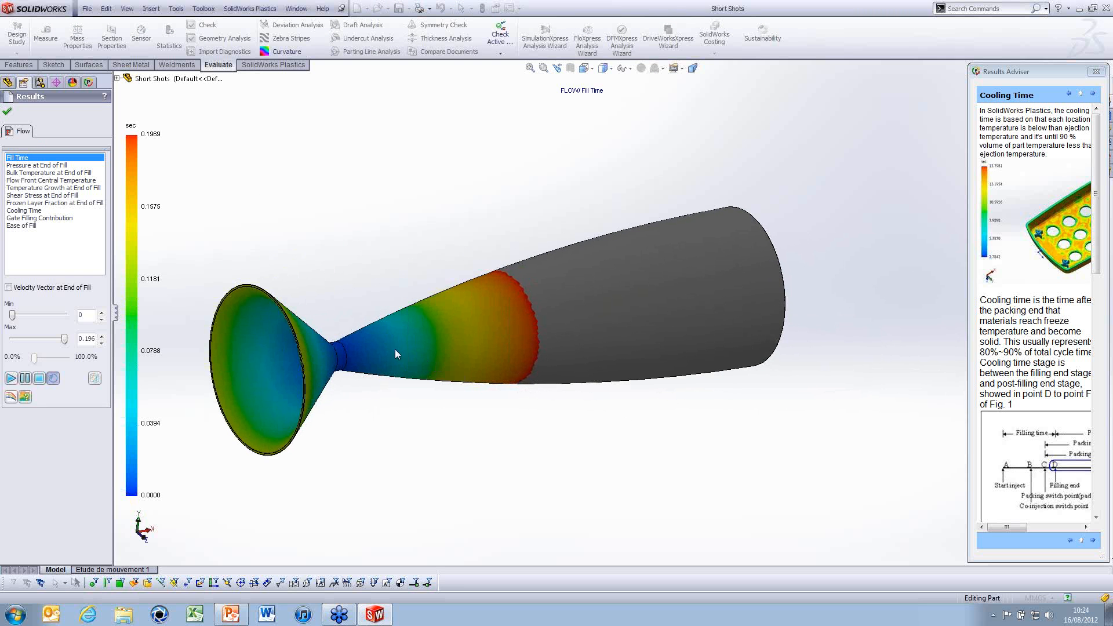
# Leave the flow results and check the wall thickness defined in the Shell1 feature
pyautogui.click(7, 82)
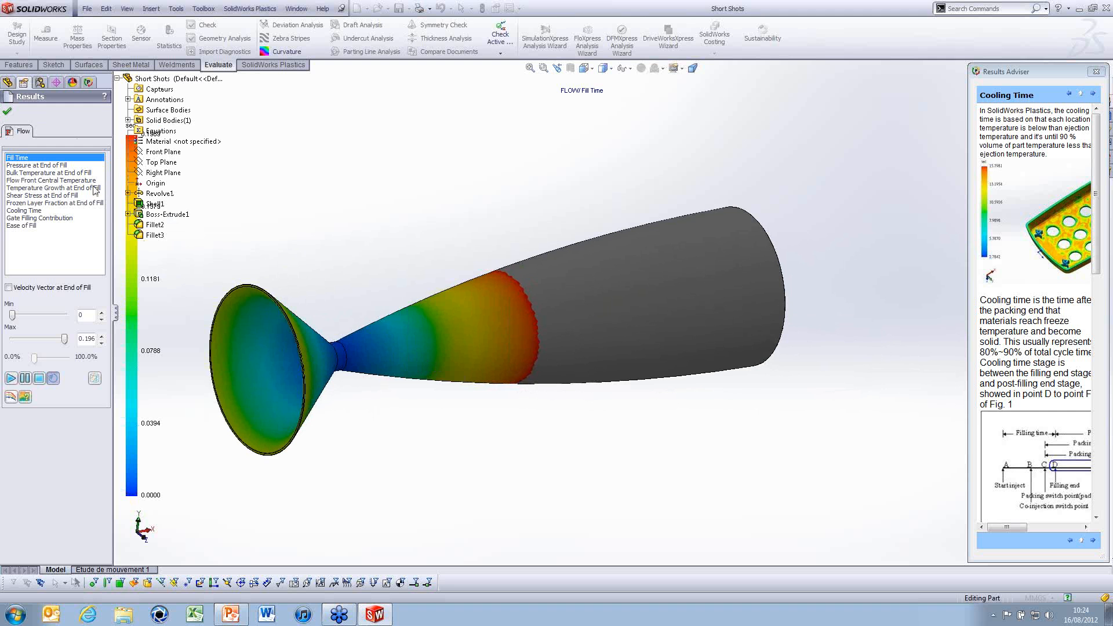
pyautogui.click(8, 83)
pyautogui.click(7, 82)
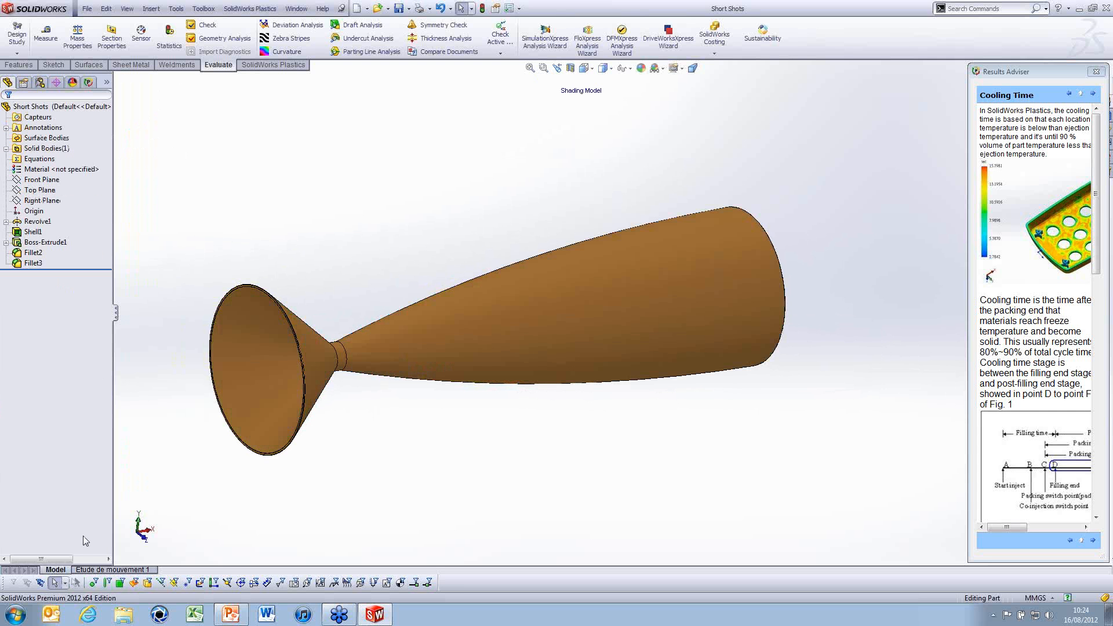
pyautogui.rightClick(32, 232)
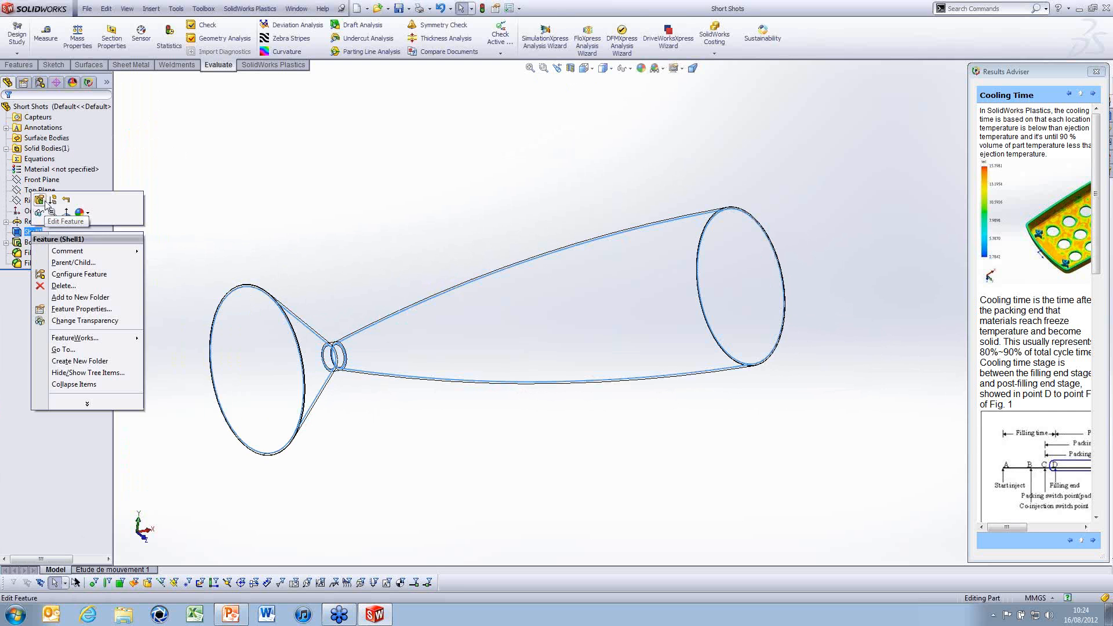
pyautogui.click(42, 214)
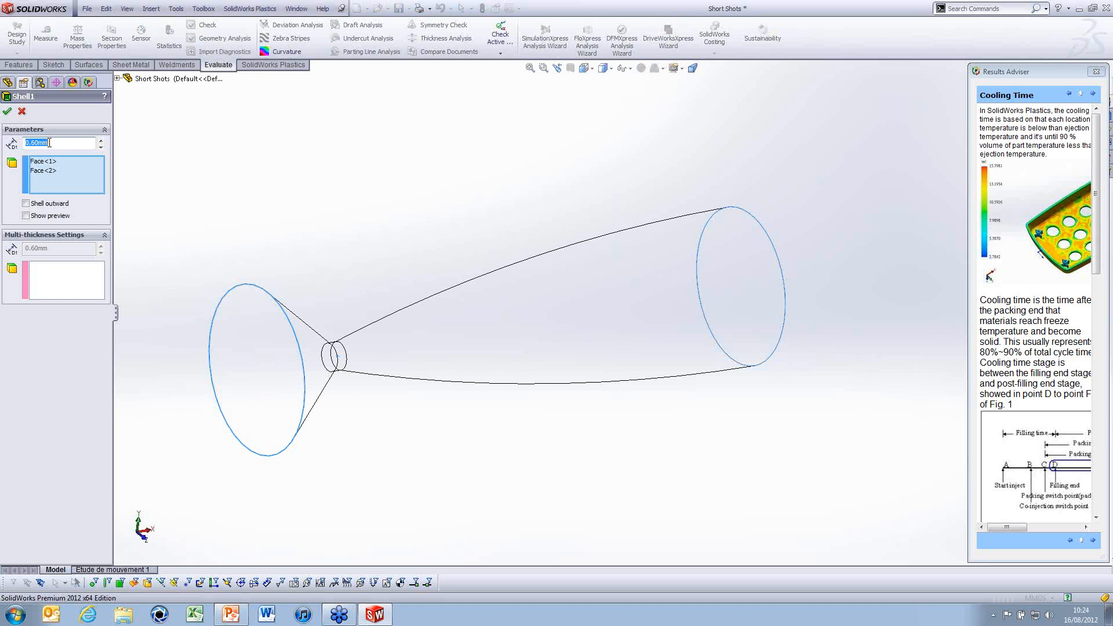
pyautogui.click(8, 112)
# Reopen the flow results, orient the part to show its wide open end, and play the Fill Time animation before stopping it
pyautogui.click(49, 243)
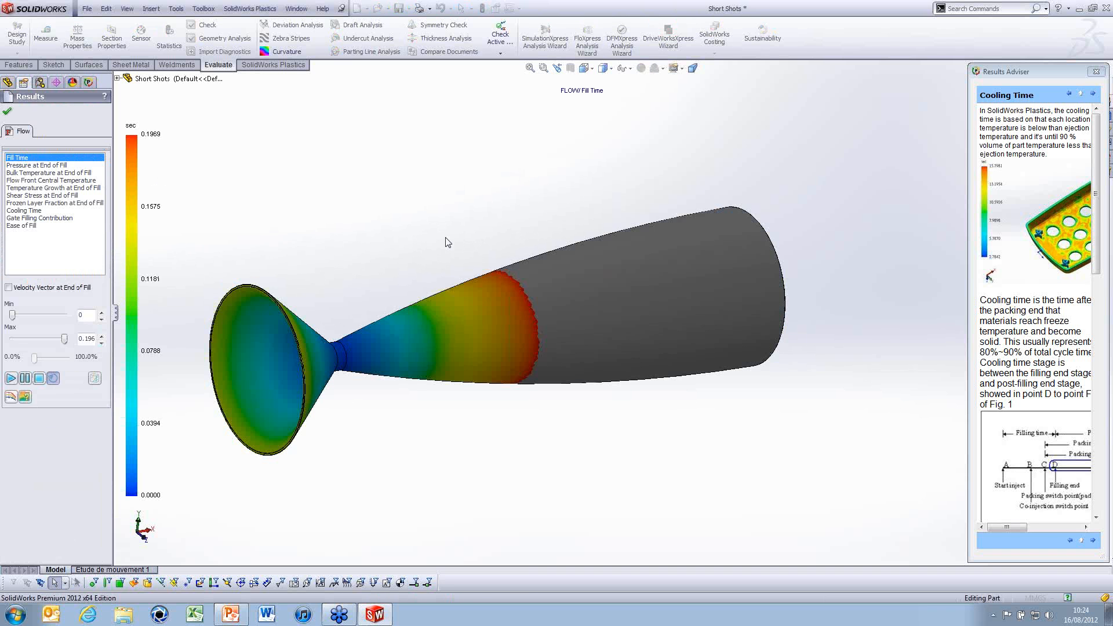
pyautogui.moveTo(432, 320); pyautogui.dragTo(204, 374, button='middle')
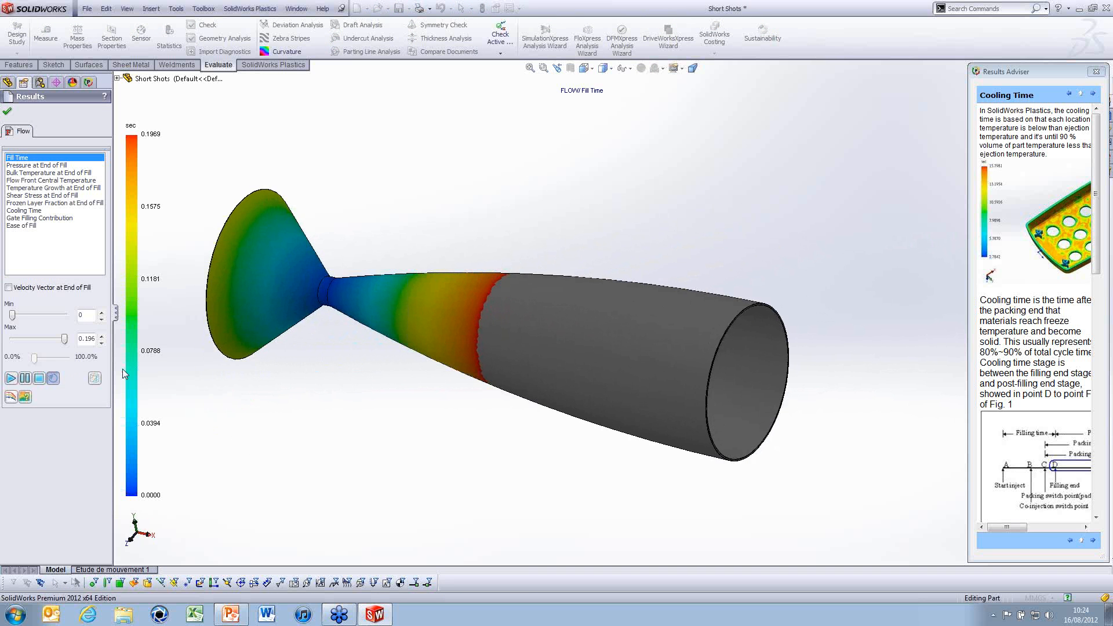
pyautogui.click(11, 378)
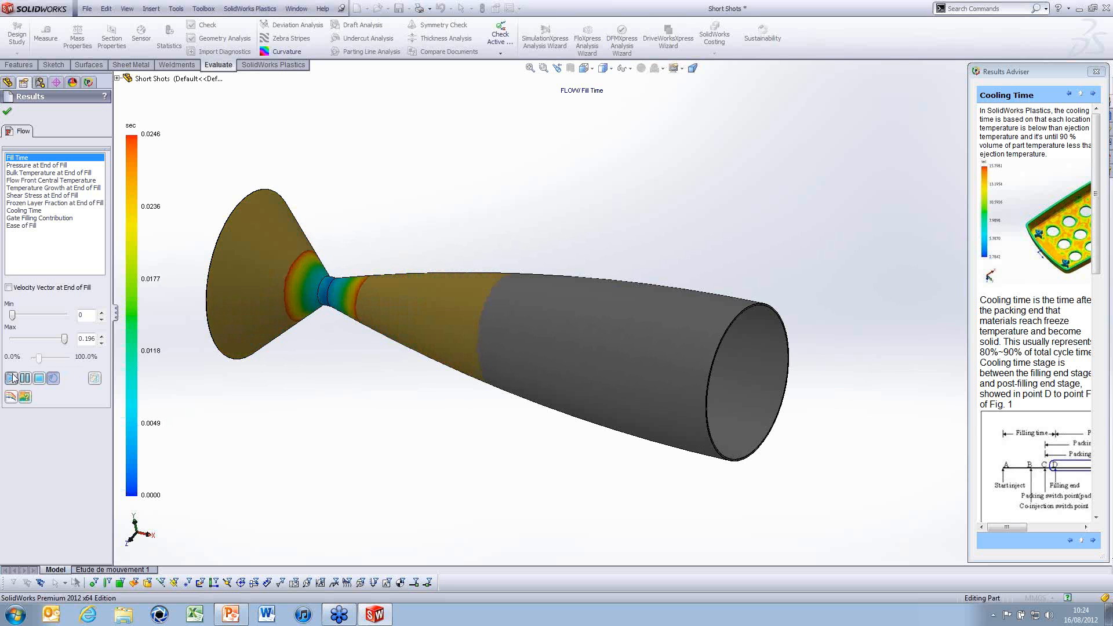
pyautogui.click(40, 379)
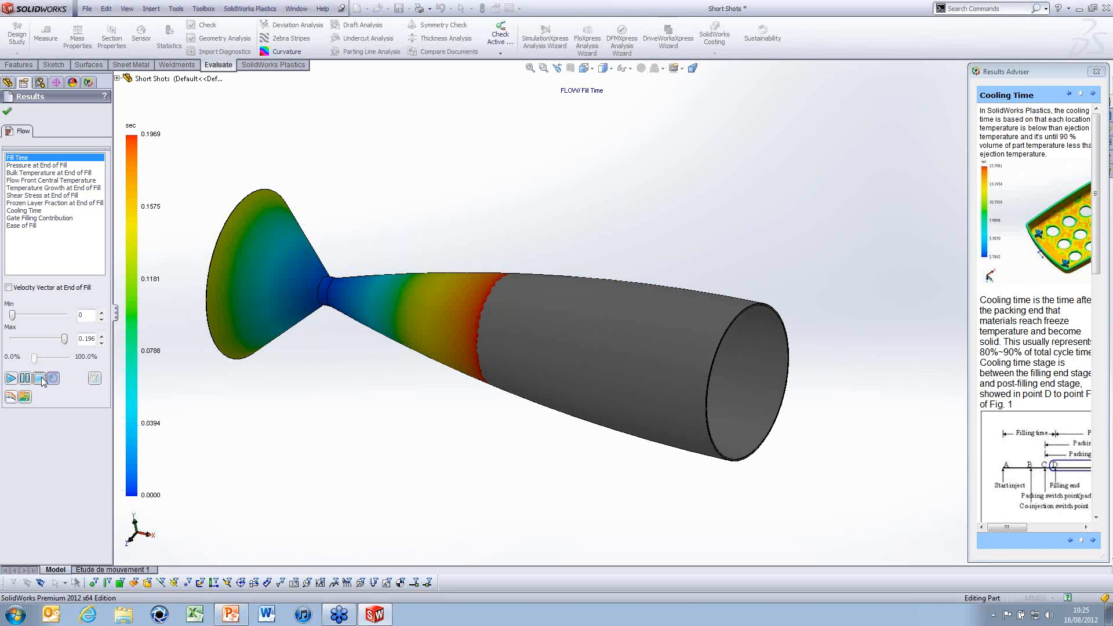
# Close the flow results and set the thickness of the Shell1 feature to 0.9 mm
pyautogui.click(7, 111)
pyautogui.click(7, 83)
pyautogui.click(33, 231)
pyautogui.click(38, 198)
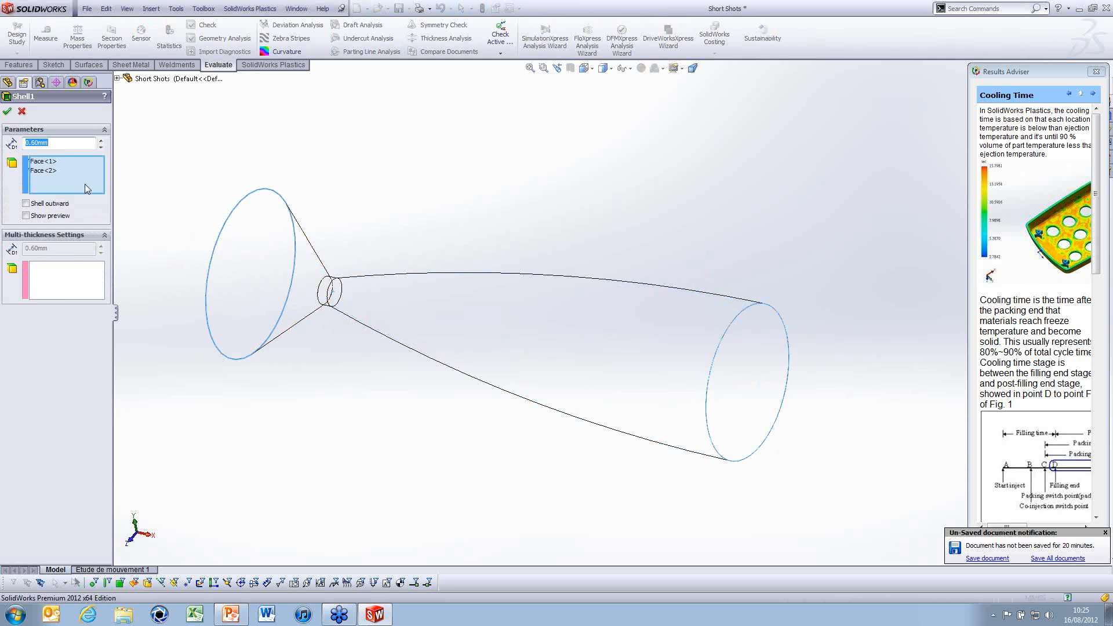
pyautogui.write('0.9')
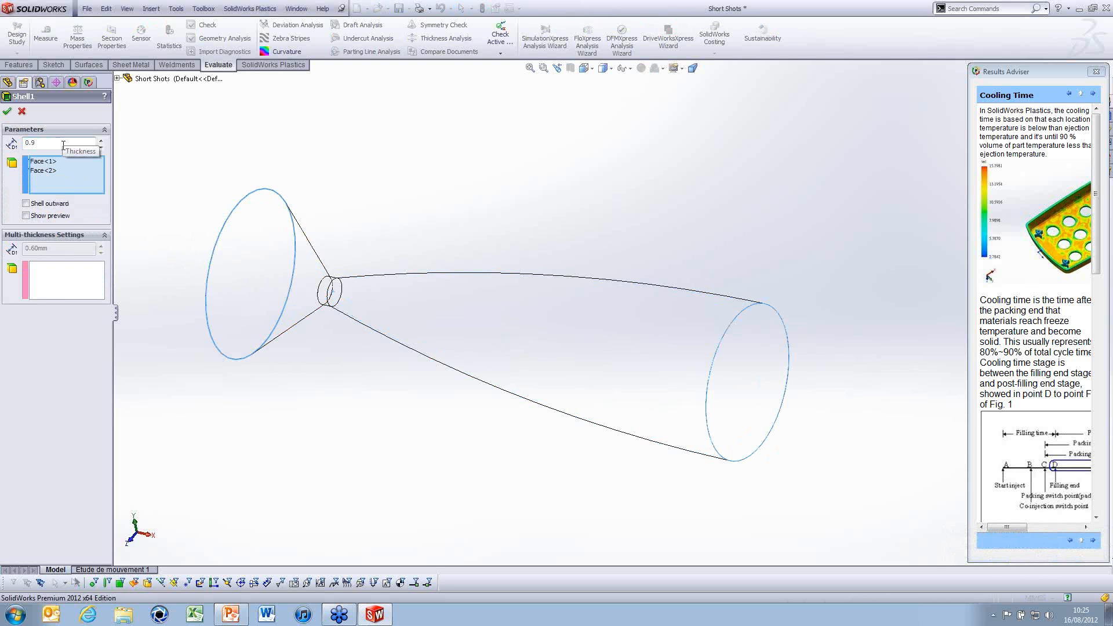
pyautogui.click(8, 111)
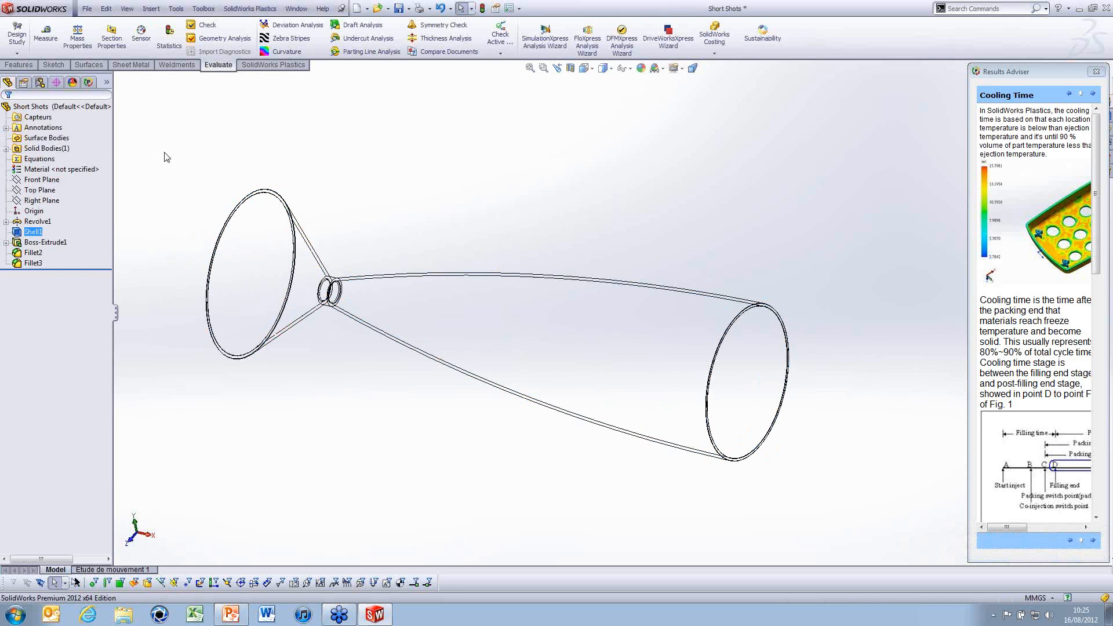
# Show the run option for the flow analysis in the Plastics tree without starting it, and switch to PowerPoint
pyautogui.click(89, 82)
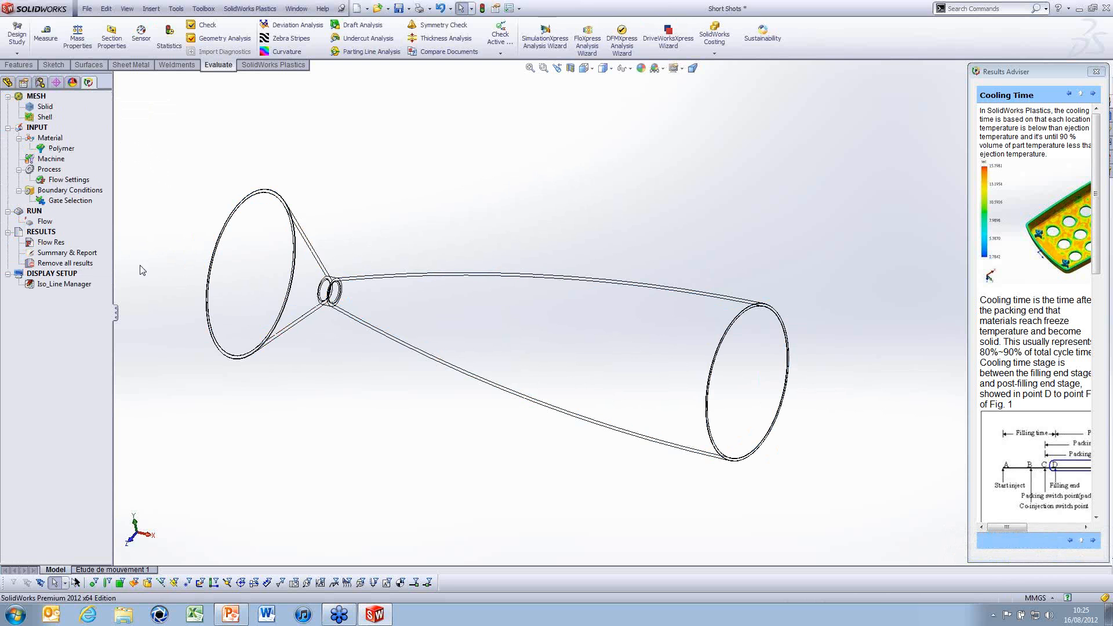
pyautogui.rightClick(41, 222)
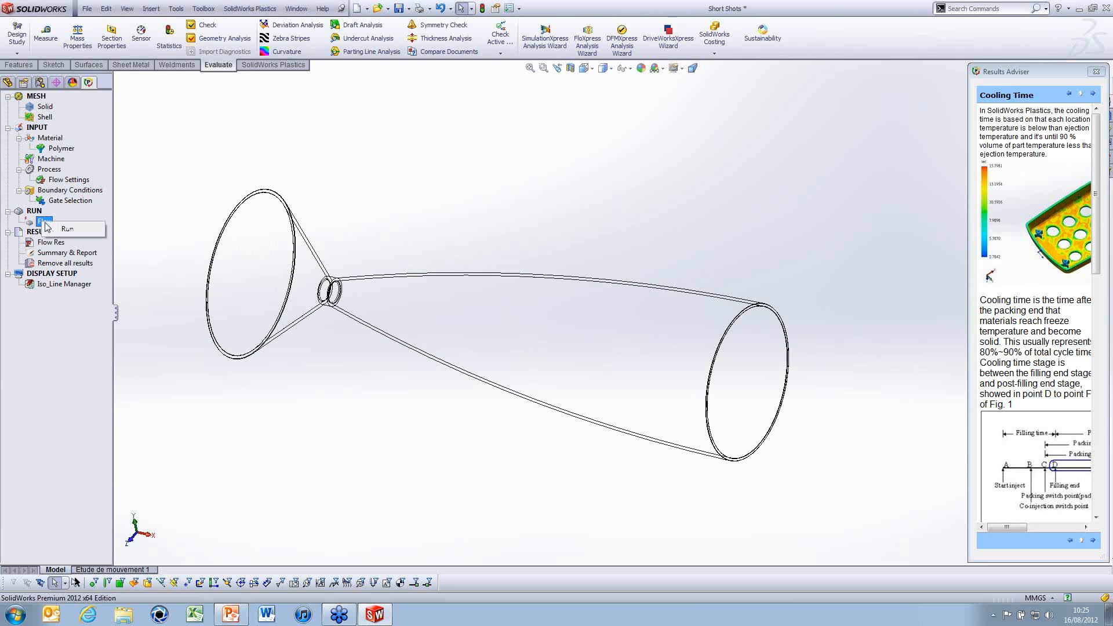
pyautogui.click(163, 185)
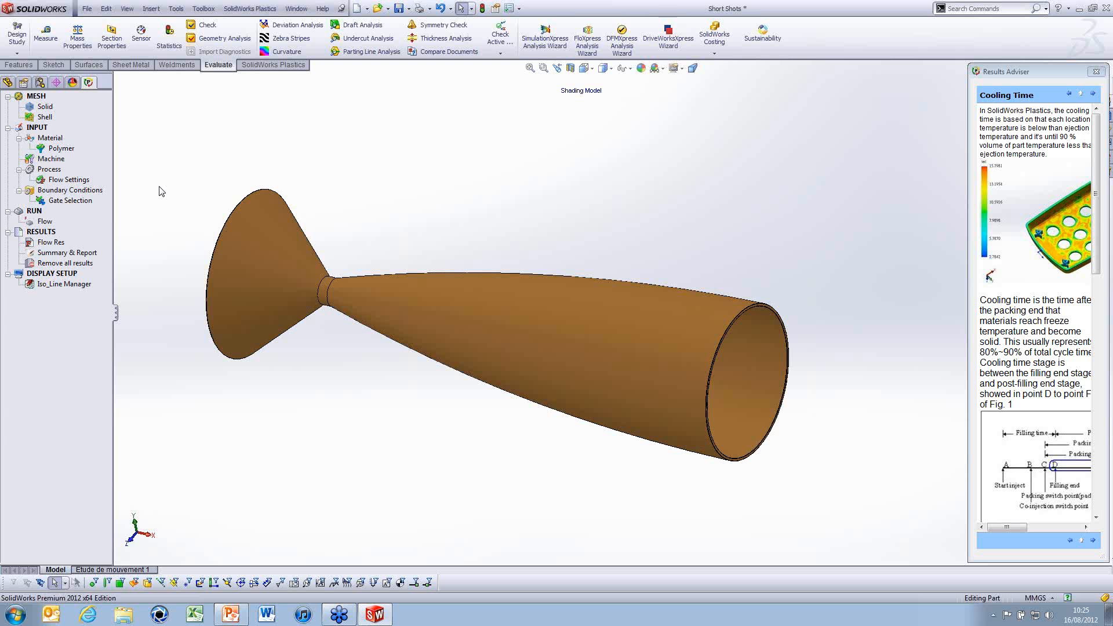
pyautogui.click(231, 615)
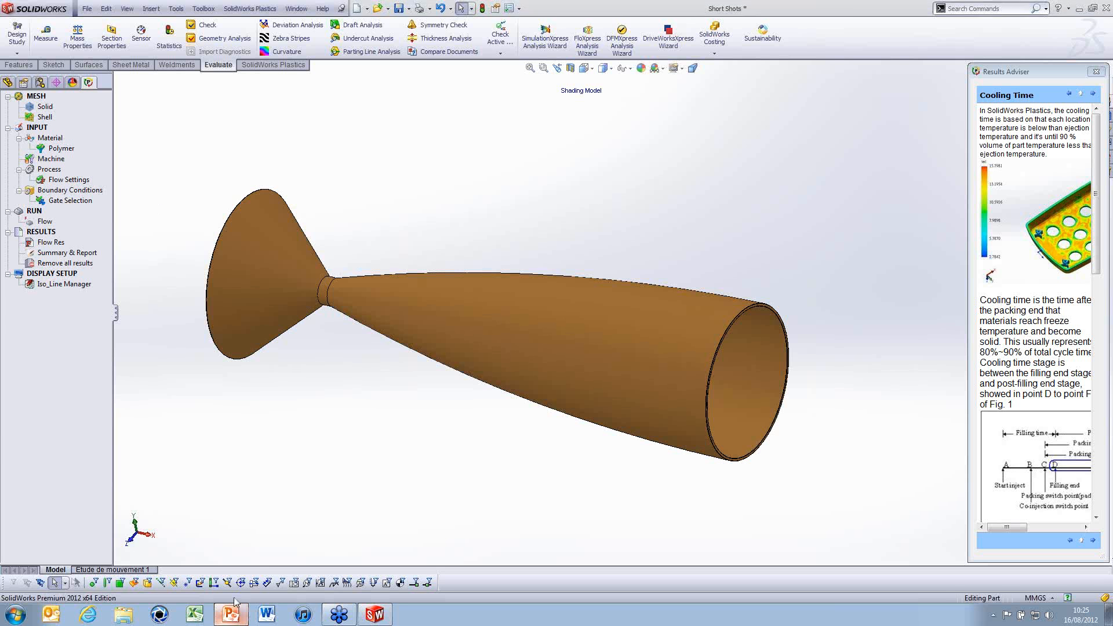